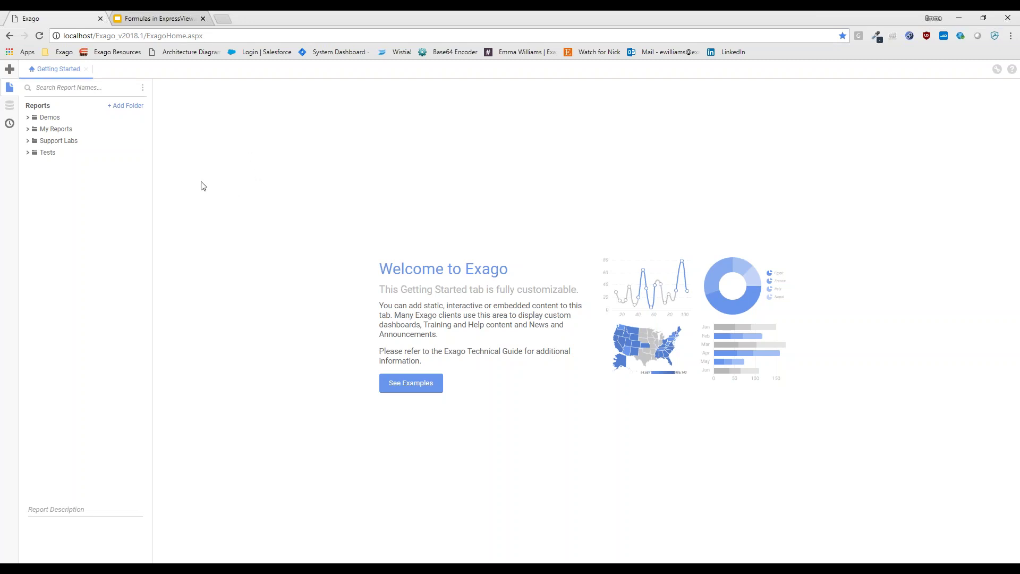
- Create a new ExpressView and add the LastName field from the Northwind Employees category
{"action": "left_click", "coordinate": [9, 69]}
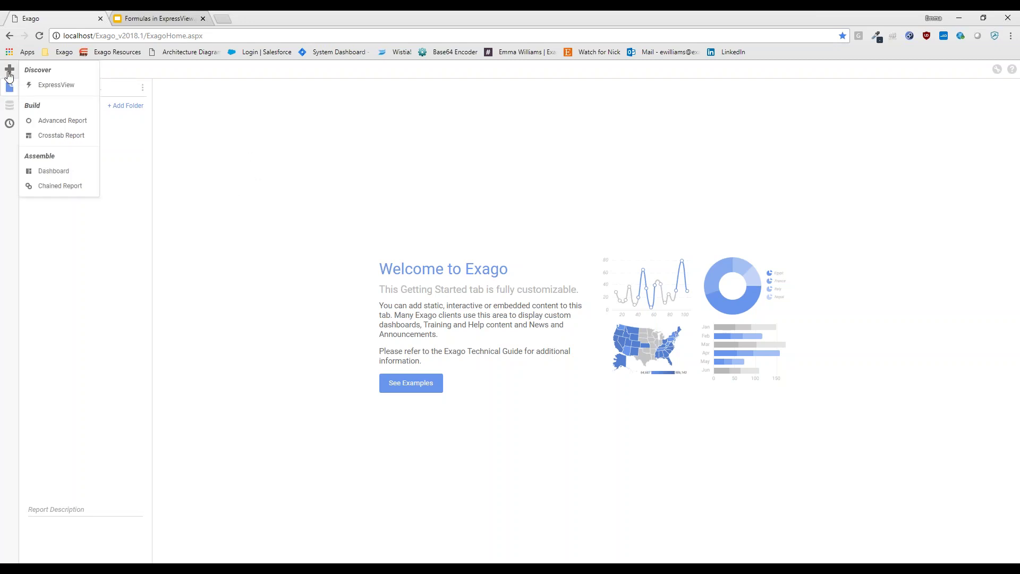
{"action": "left_click", "coordinate": [52, 87]}
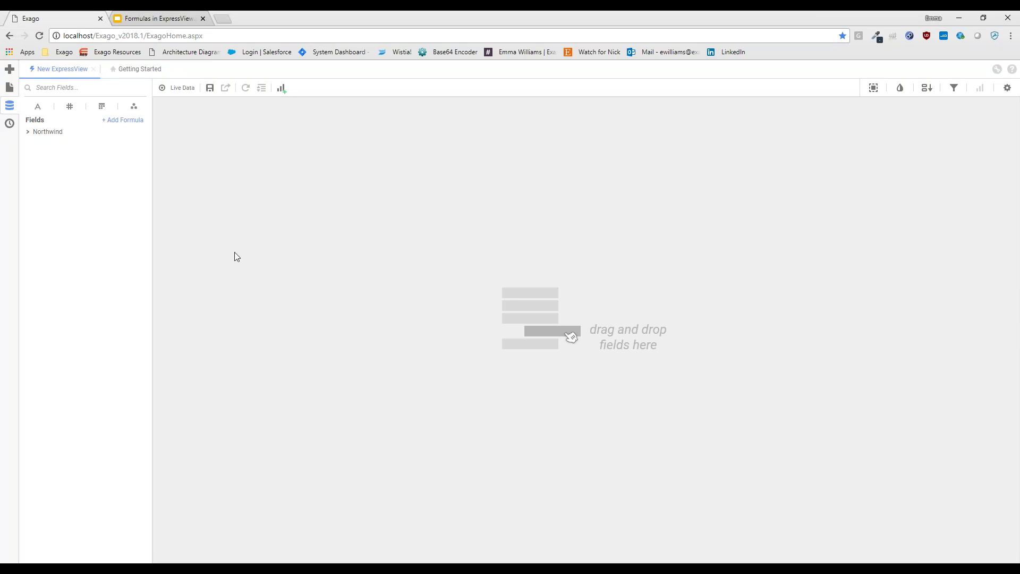
{"action": "left_click", "coordinate": [48, 132]}
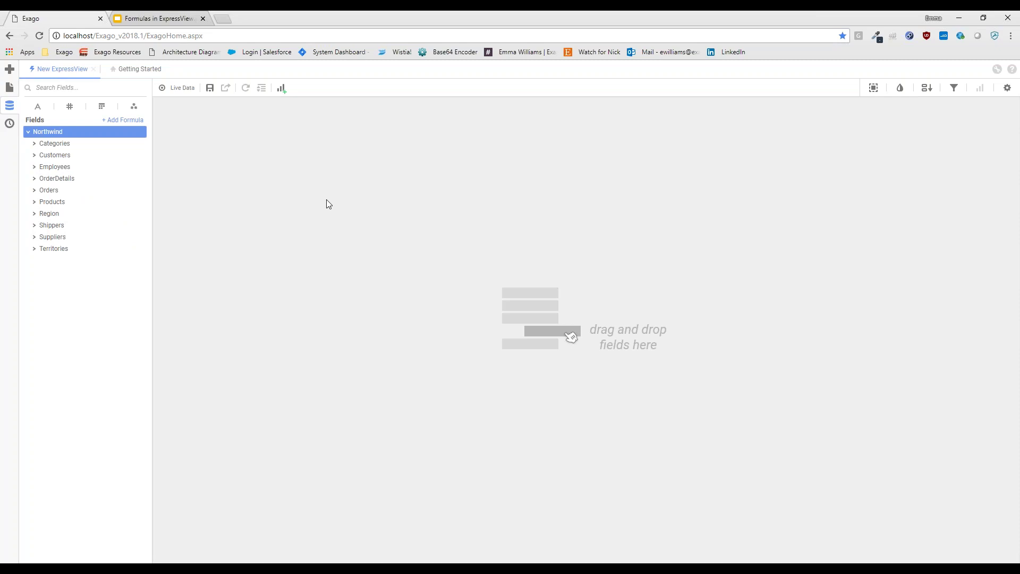
{"action": "left_click", "coordinate": [69, 167]}
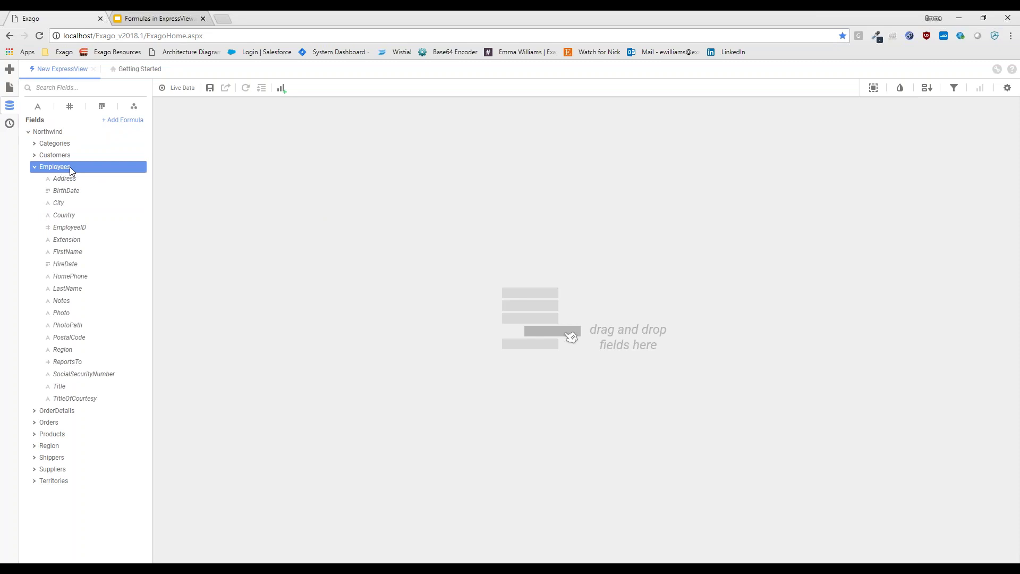
{"action": "left_click_drag", "start_coordinate": [71, 290], "coordinate": [317, 212]}
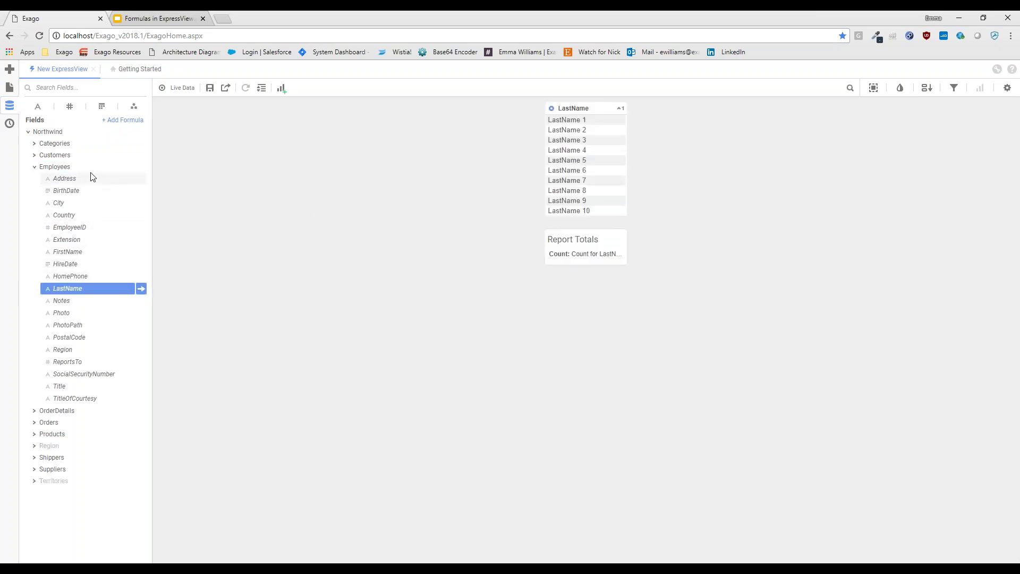
- Add the OrderDate and OrderID fields from the Orders category as columns after LastName
{"action": "left_click", "coordinate": [67, 168]}
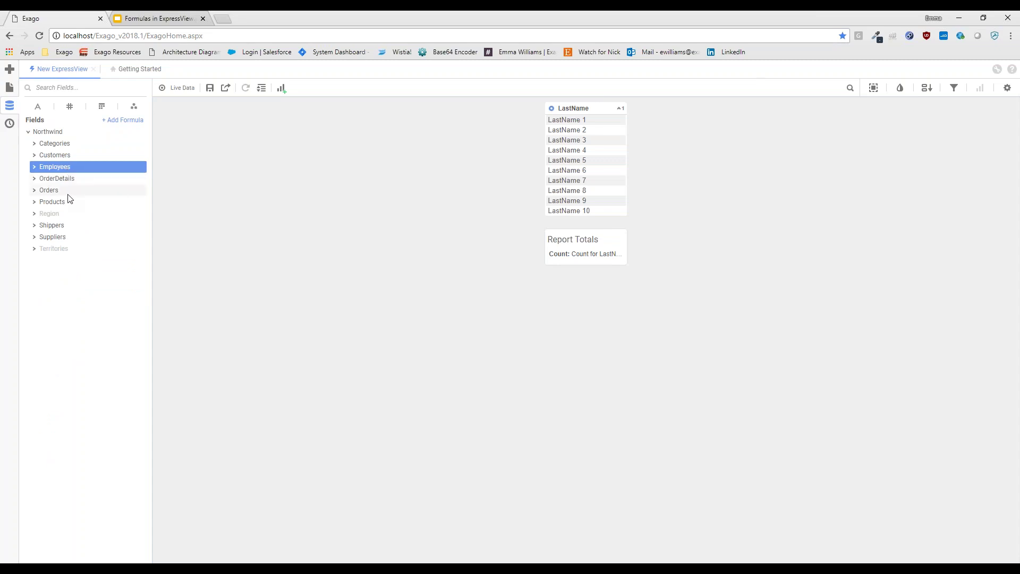
{"action": "left_click", "coordinate": [67, 190]}
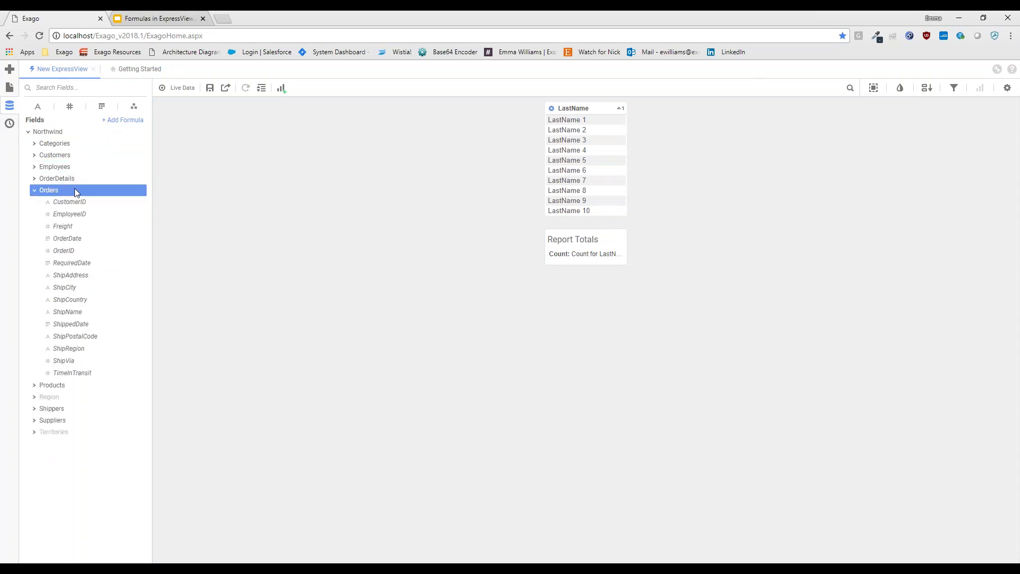
{"action": "left_click", "coordinate": [72, 238]}
{"action": "left_click_drag", "start_coordinate": [73, 238], "coordinate": [627, 159]}
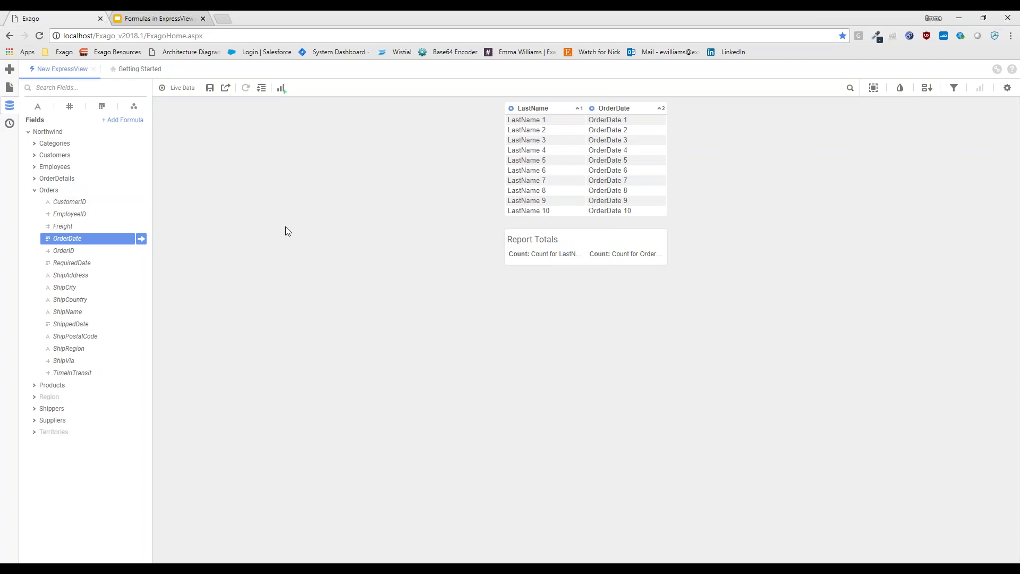
{"action": "left_click_drag", "start_coordinate": [87, 250], "coordinate": [329, 266]}
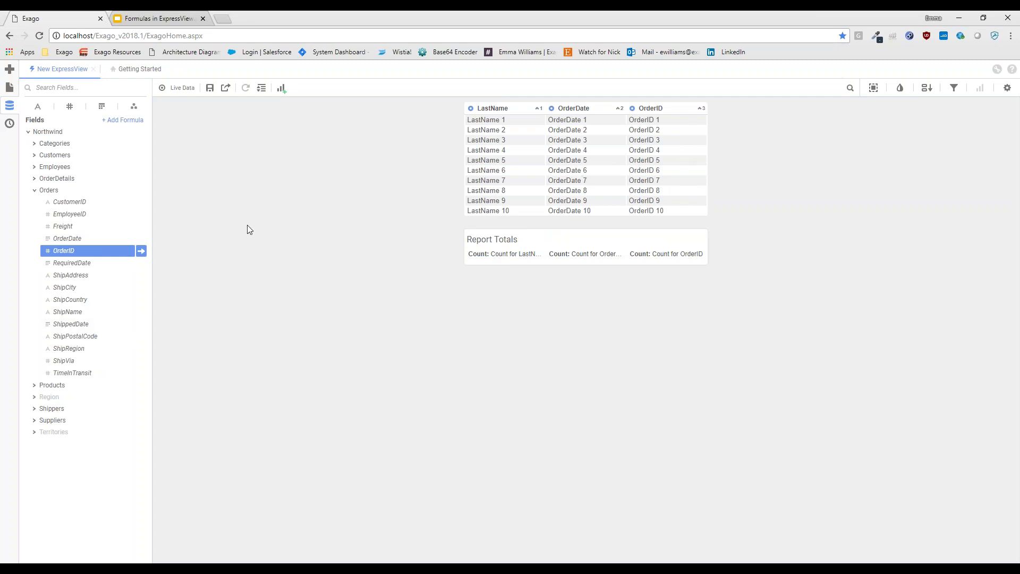
- Add the Discount and UnitPrice fields from the OrderDetails category as columns
{"action": "left_click", "coordinate": [51, 191]}
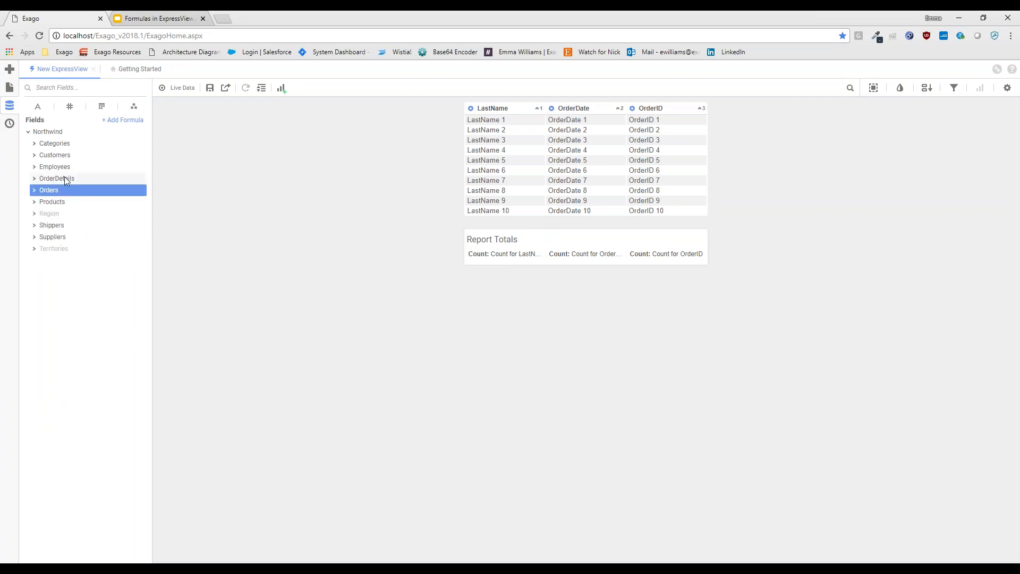
{"action": "left_click", "coordinate": [64, 179]}
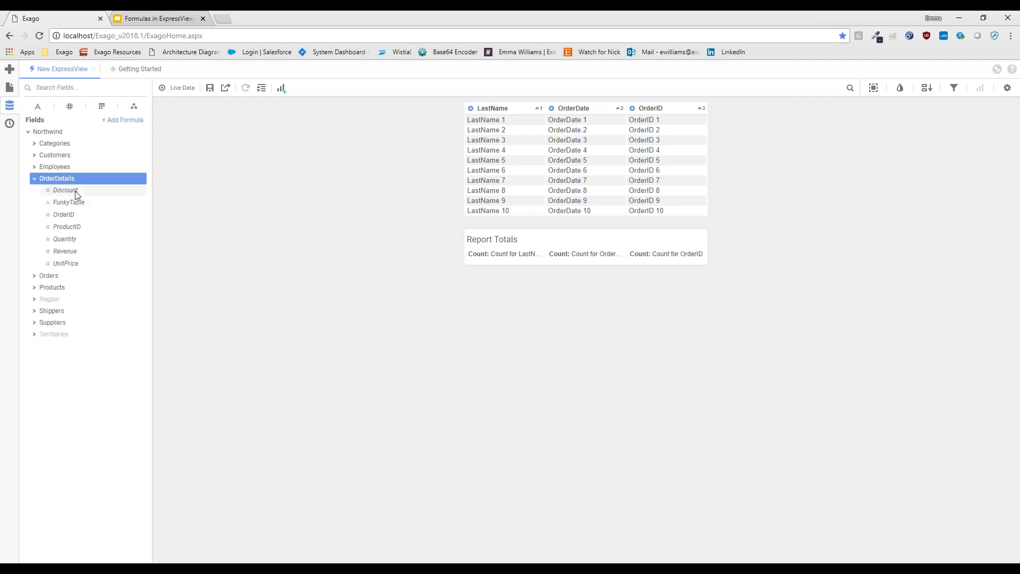
{"action": "left_click", "coordinate": [75, 191]}
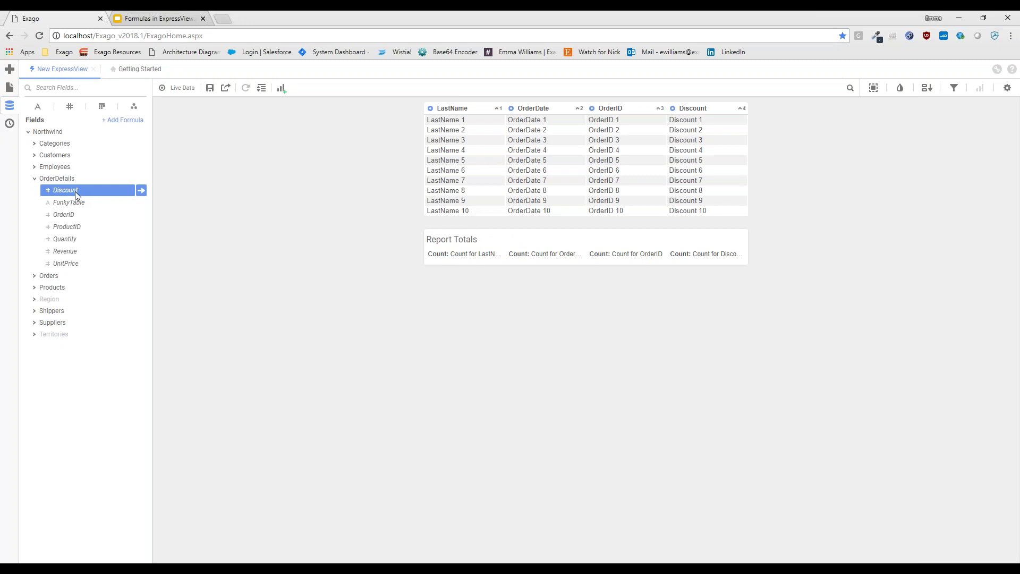
{"action": "left_click", "coordinate": [73, 264]}
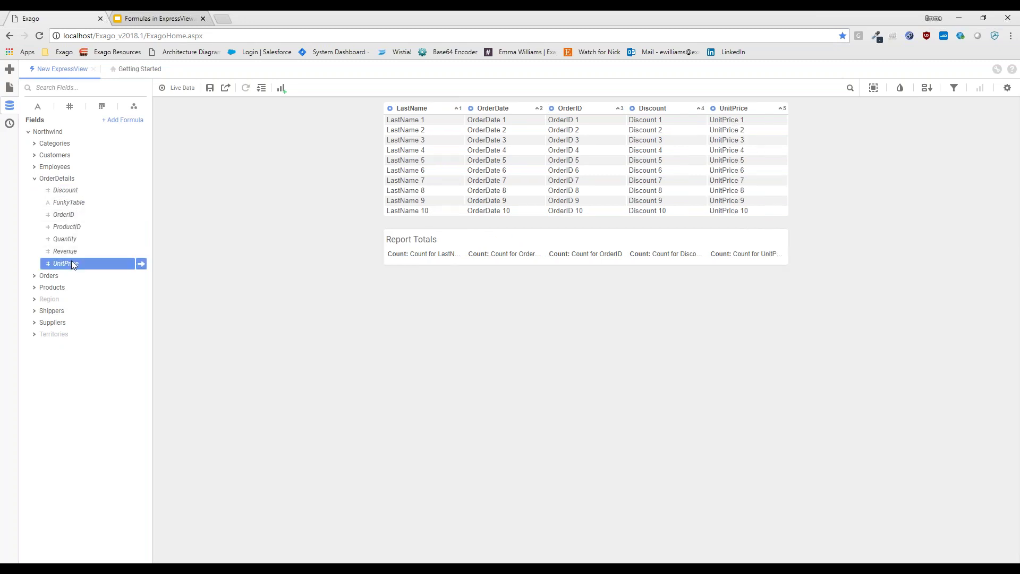
- Add ProductName from the Products category, place it between OrderID and Discount, and hide the field list
{"action": "left_click", "coordinate": [69, 179]}
{"action": "left_click", "coordinate": [60, 200]}
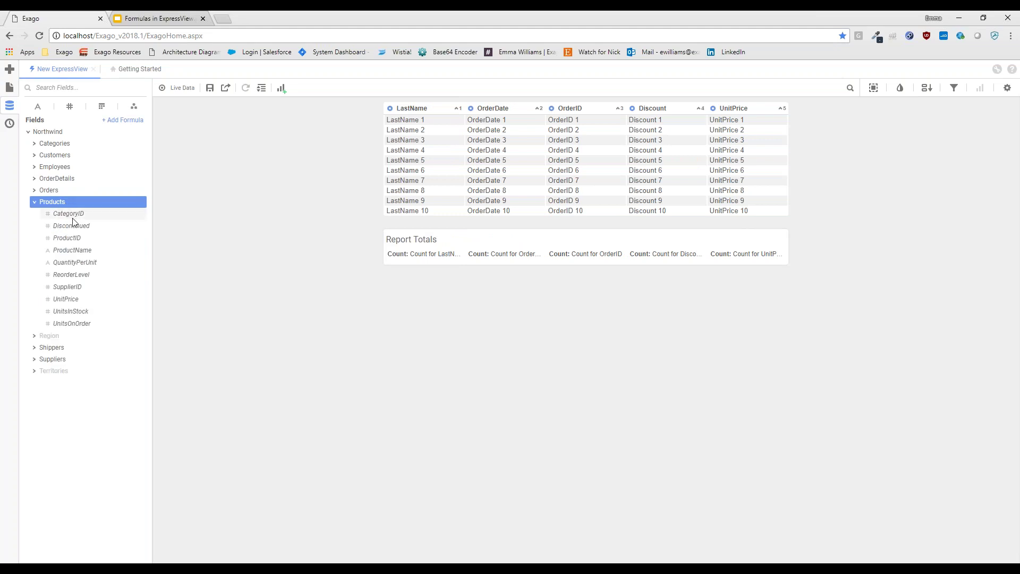
{"action": "left_click", "coordinate": [82, 253]}
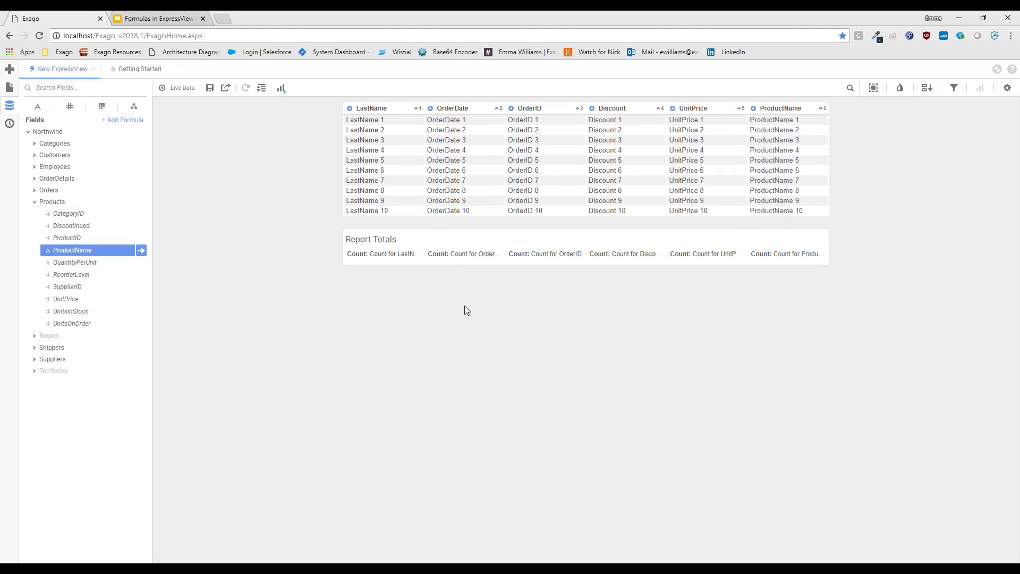
{"action": "left_click_drag", "start_coordinate": [780, 109], "coordinate": [602, 111]}
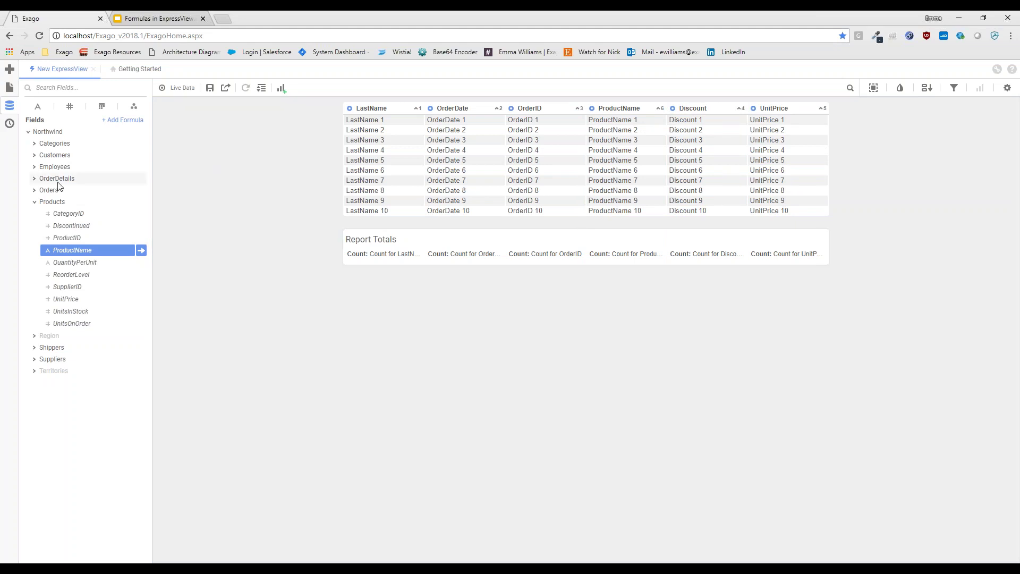
{"action": "left_click", "coordinate": [5, 109]}
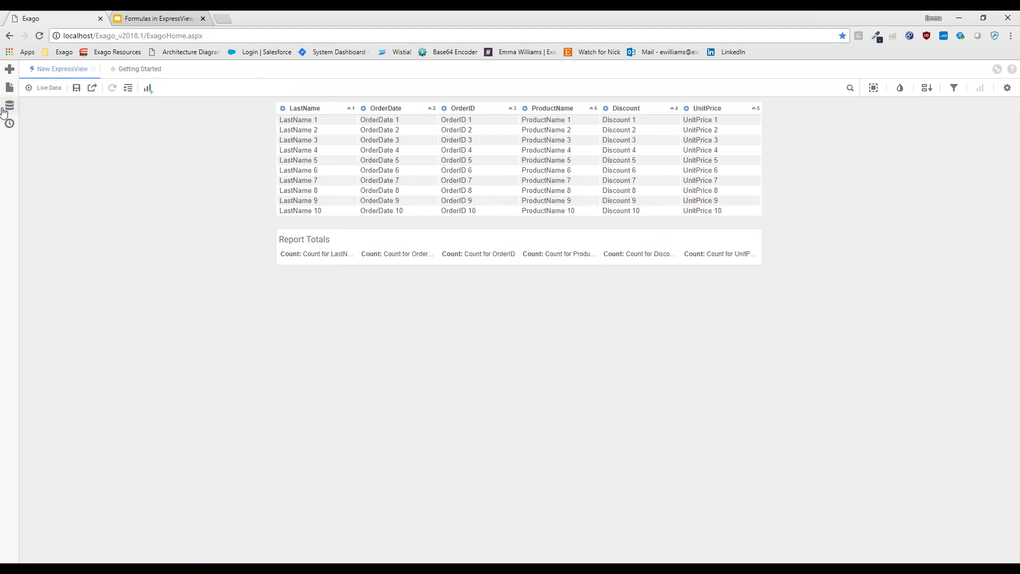
- Preview the columns with live data, return to design mode, and turn the LastName column into a group section
{"action": "left_click", "coordinate": [36, 95]}
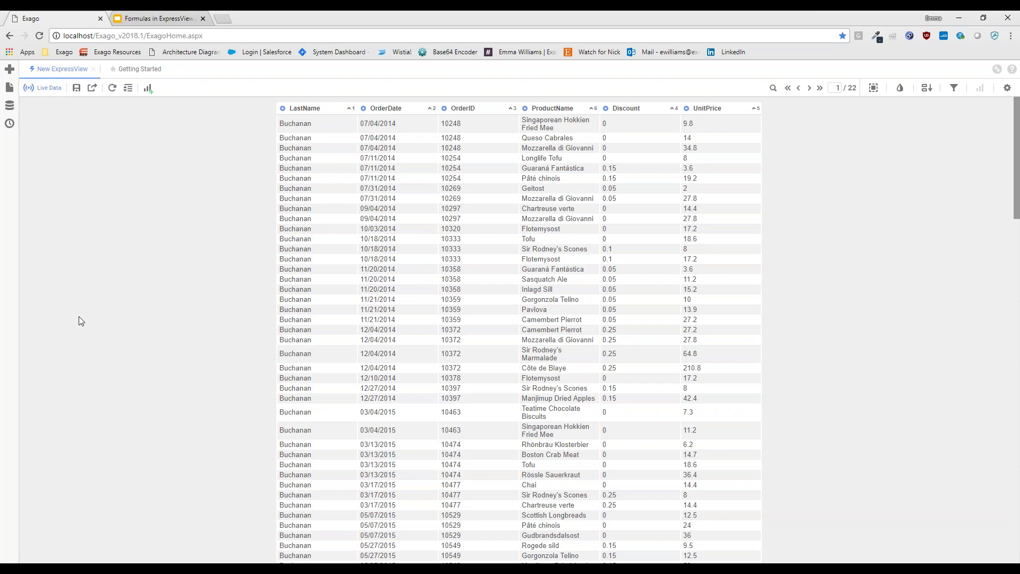
{"action": "left_click", "coordinate": [43, 88]}
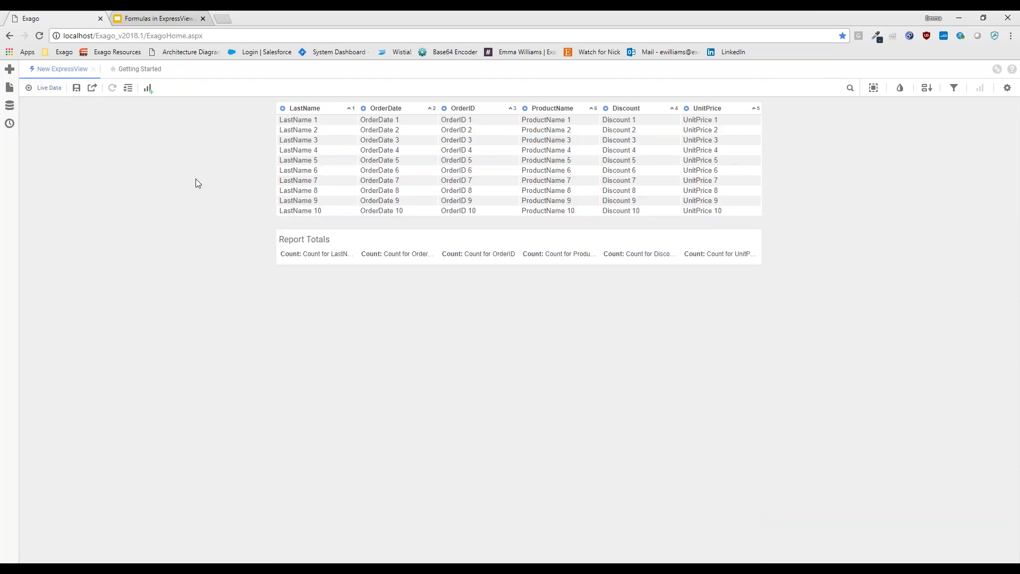
{"action": "left_click", "coordinate": [282, 109]}
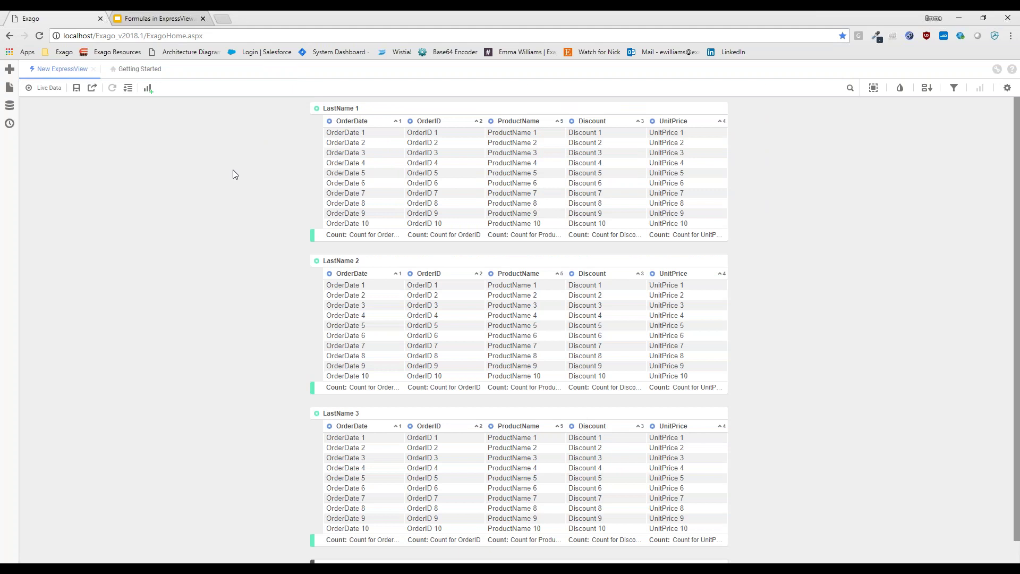
- Examine the report grouped by LastName with live data, and return to design mode
{"action": "left_click", "coordinate": [43, 89]}
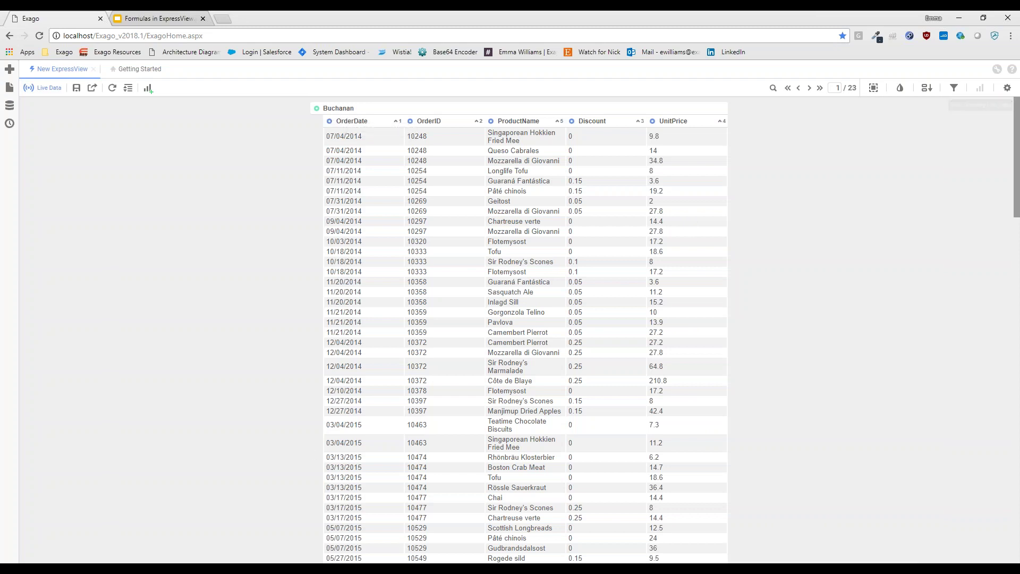
{"action": "scroll", "coordinate": [877, 314], "scroll_direction": "down", "scroll_amount": 6}
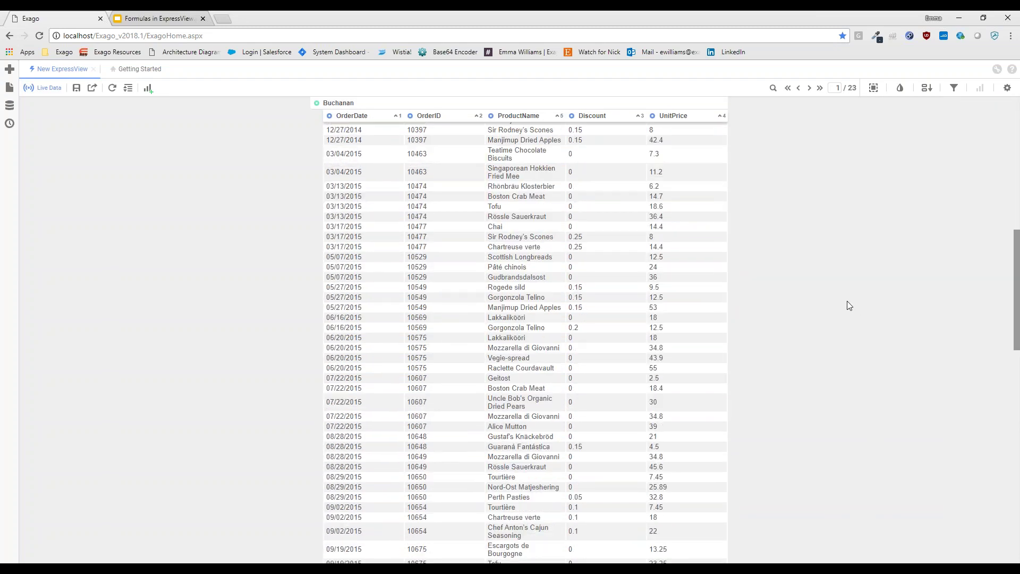
{"action": "scroll", "coordinate": [806, 298], "scroll_direction": "down", "scroll_amount": 6}
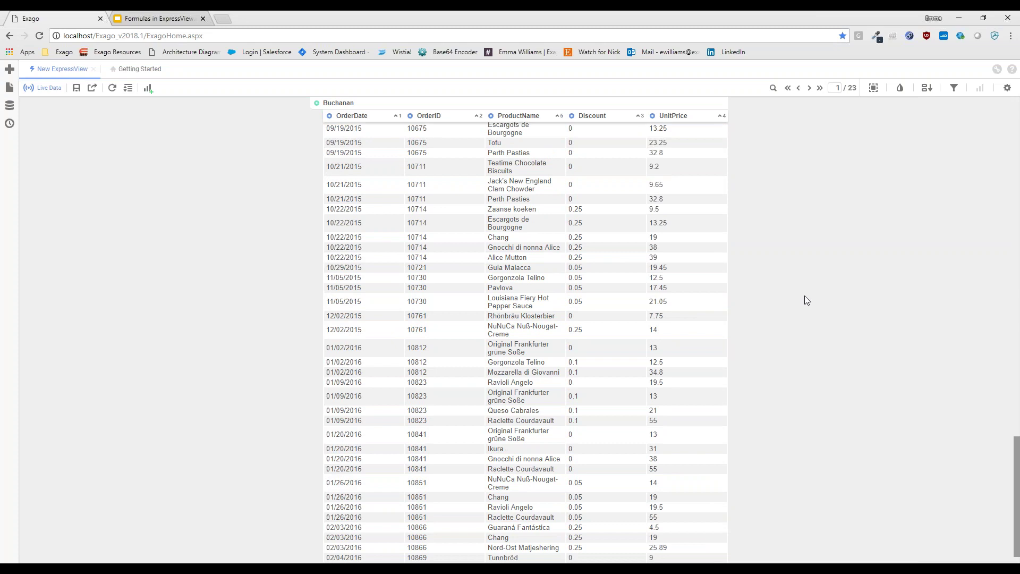
{"action": "scroll", "coordinate": [805, 296], "scroll_direction": "up", "scroll_amount": 4}
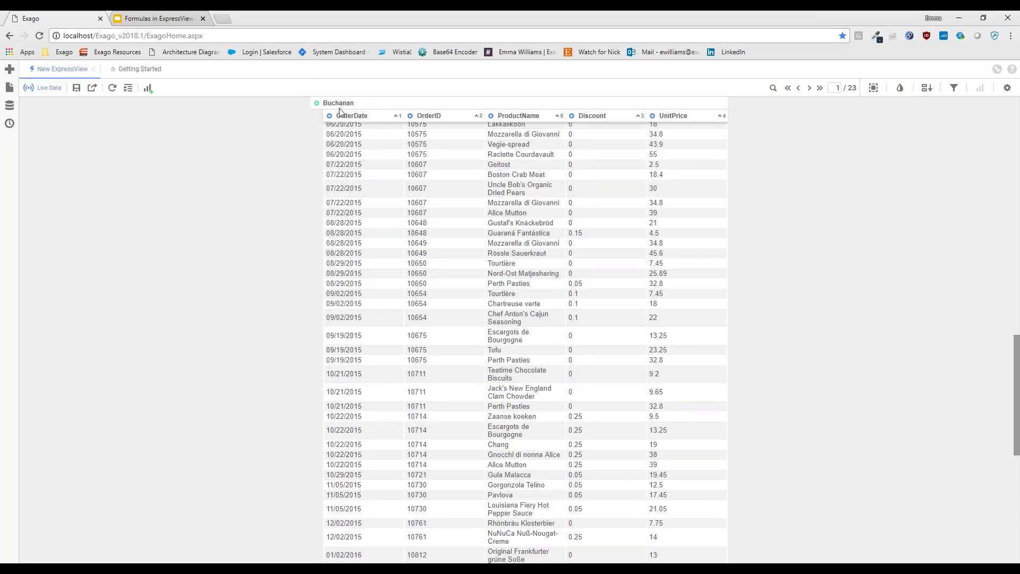
{"action": "scroll", "coordinate": [268, 228], "scroll_direction": "up", "scroll_amount": 10}
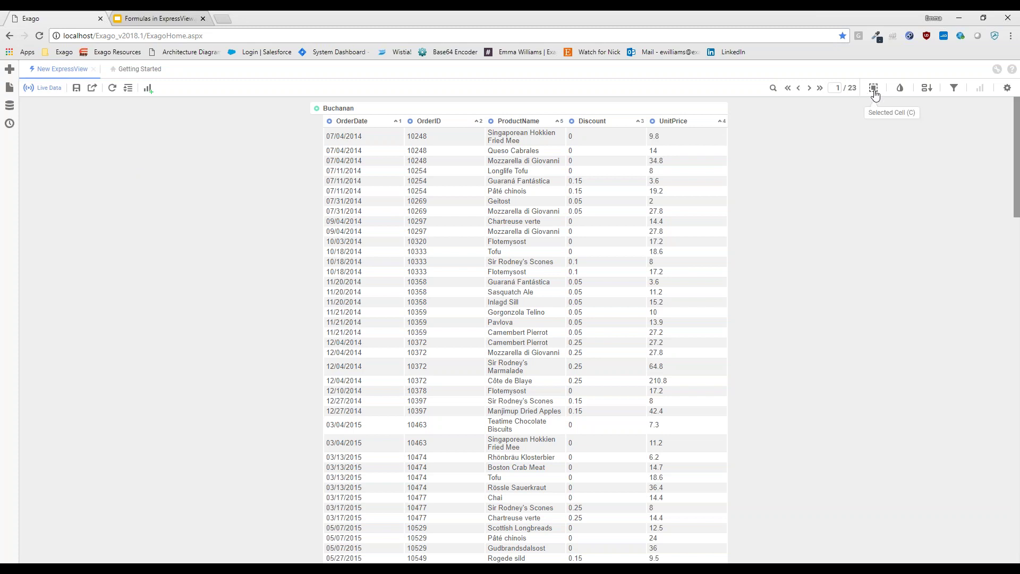
{"action": "left_click", "coordinate": [49, 92]}
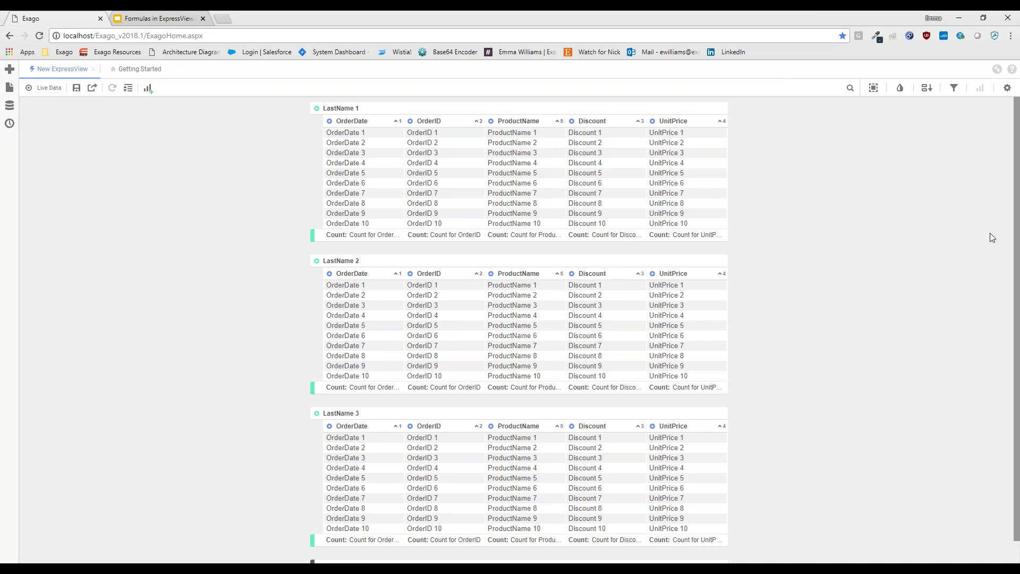
- Change the LastName group header's formula to {Employees.LastName} & {Employees.FirstName}
{"action": "left_click", "coordinate": [874, 90]}
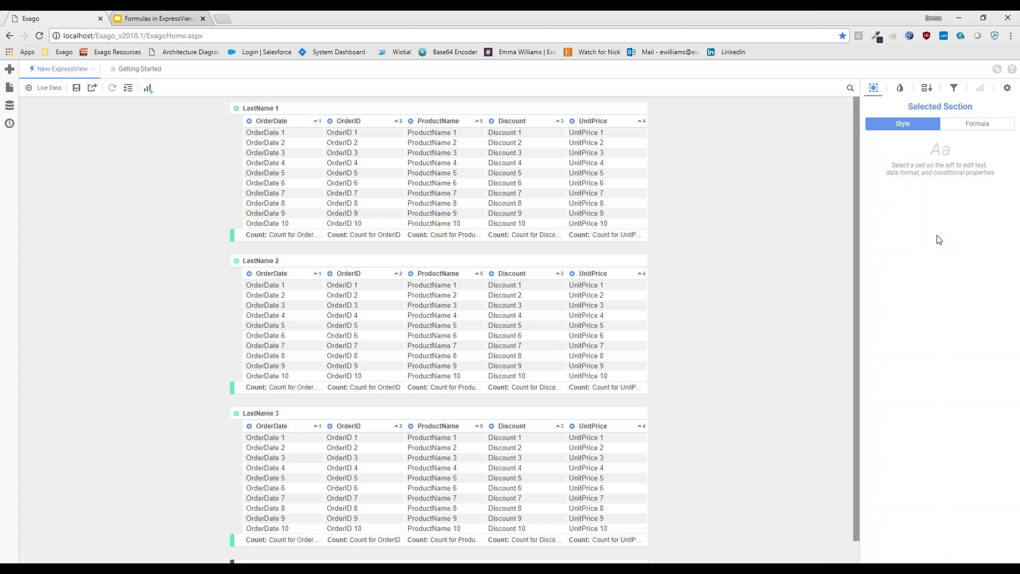
{"action": "left_click", "coordinate": [960, 127]}
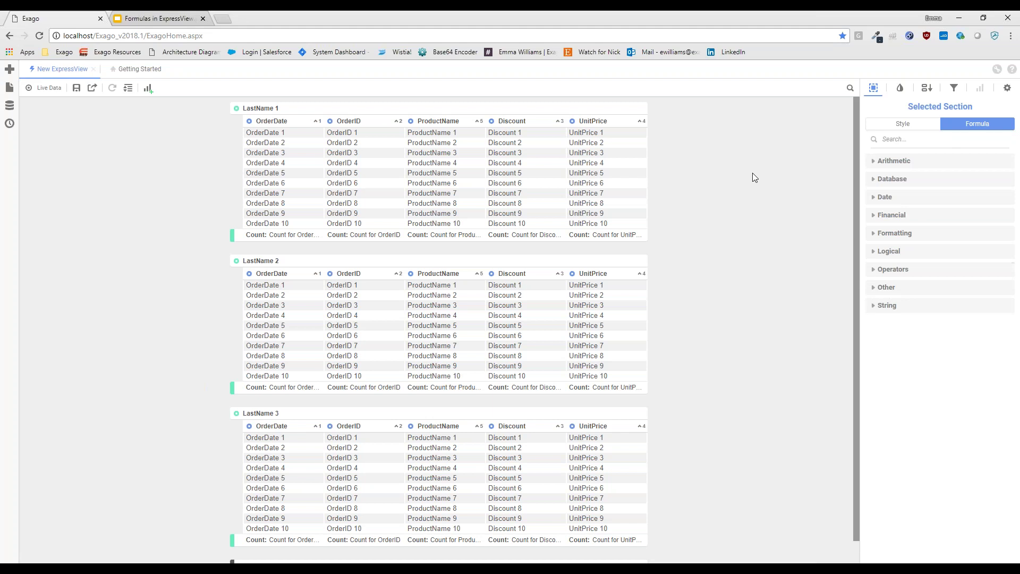
{"action": "left_click", "coordinate": [276, 109]}
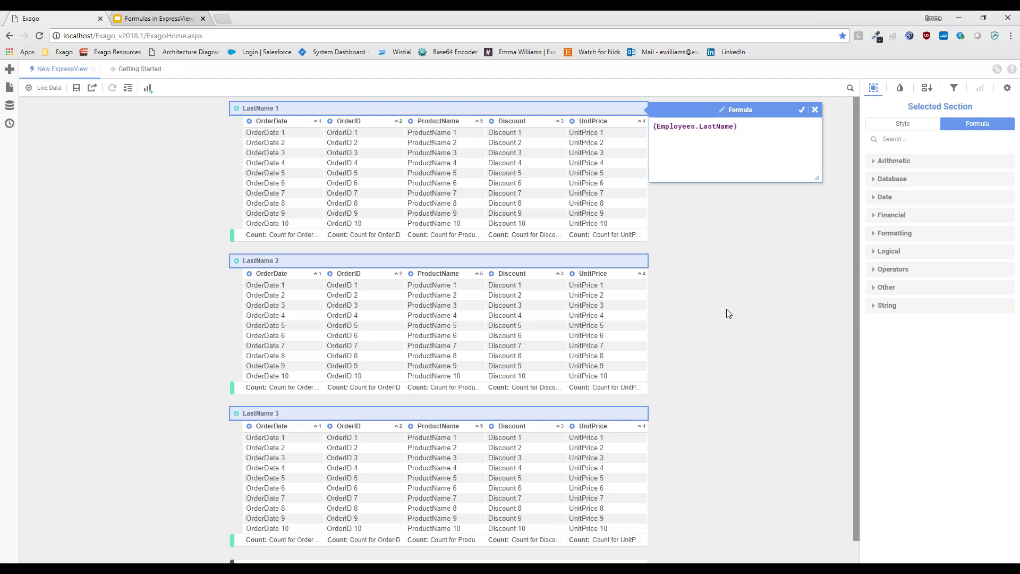
{"action": "type", "text": "&"}
{"action": "type", "text": "first"}
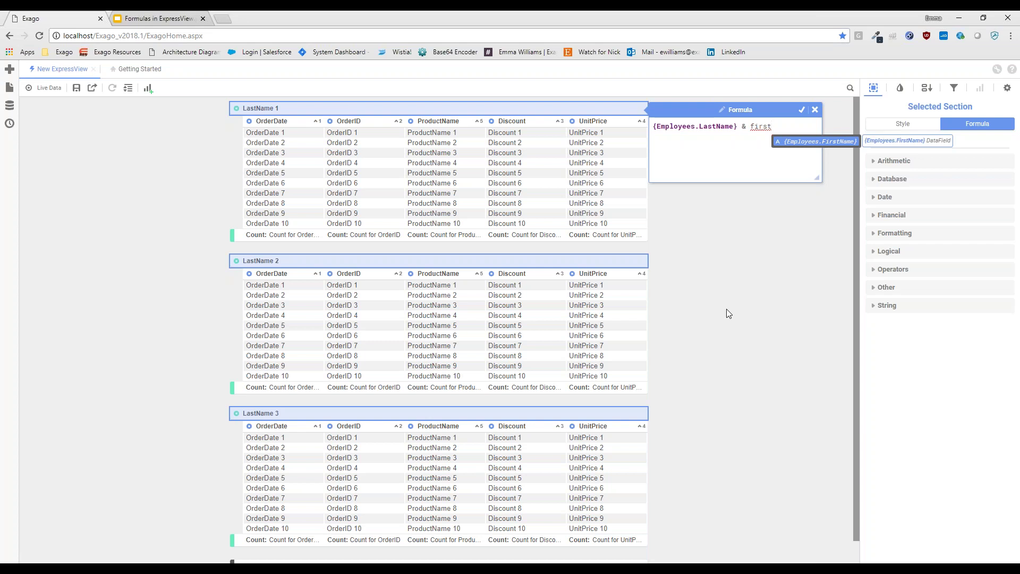
{"action": "key", "text": "Return"}
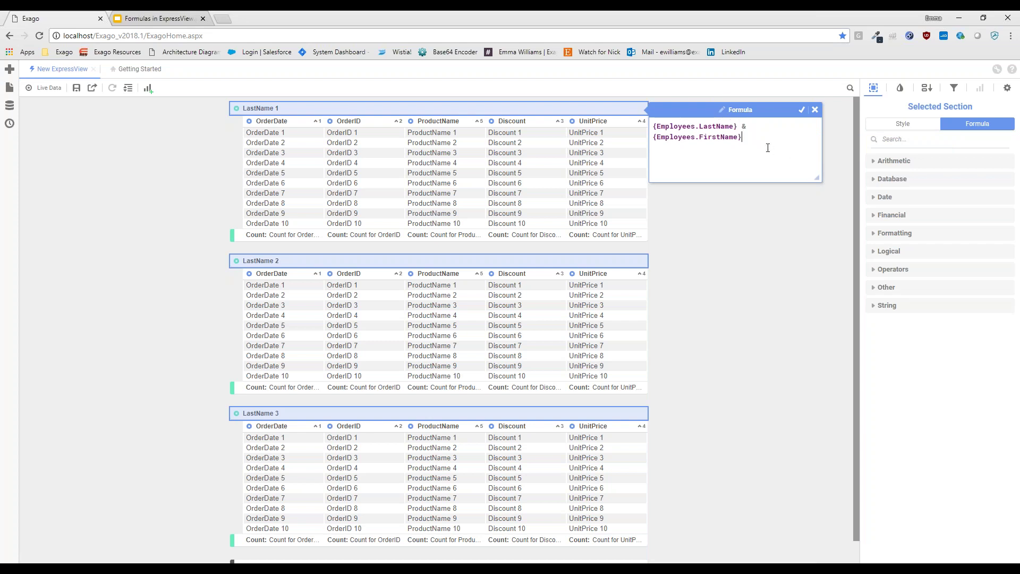
{"action": "left_click", "coordinate": [802, 109]}
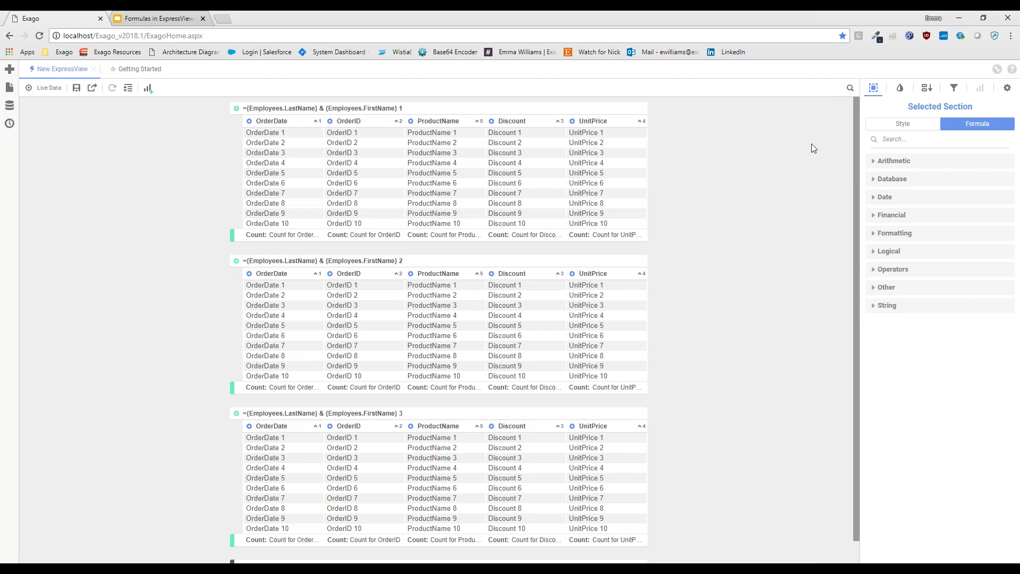
- Name the group header's formula "Employee Name" and apply it
{"action": "left_click", "coordinate": [364, 109]}
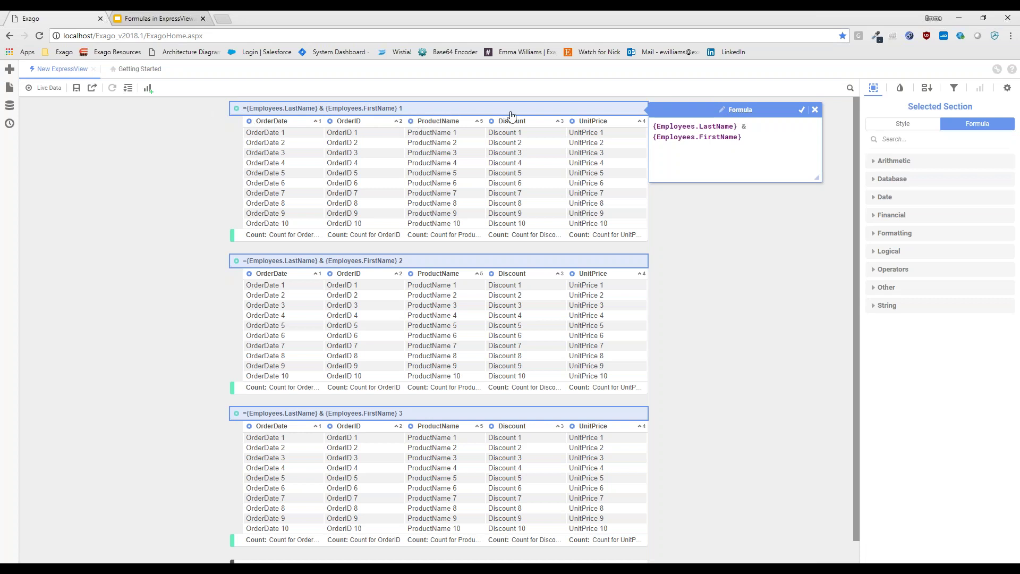
{"action": "left_click", "coordinate": [724, 110]}
{"action": "type", "text": "Empl"}
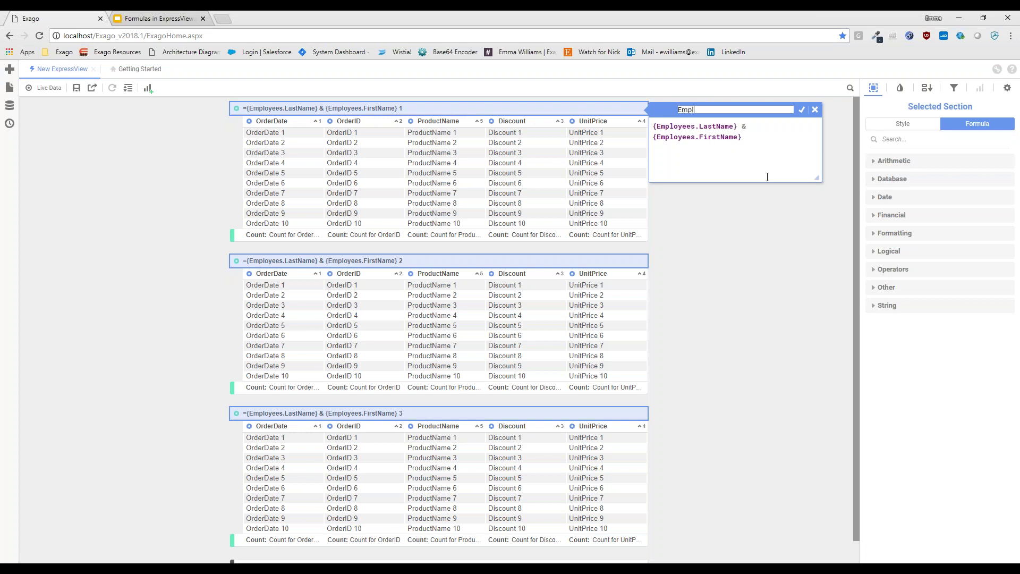
{"action": "type", "text": "oyee Name"}
{"action": "left_click", "coordinate": [802, 108]}
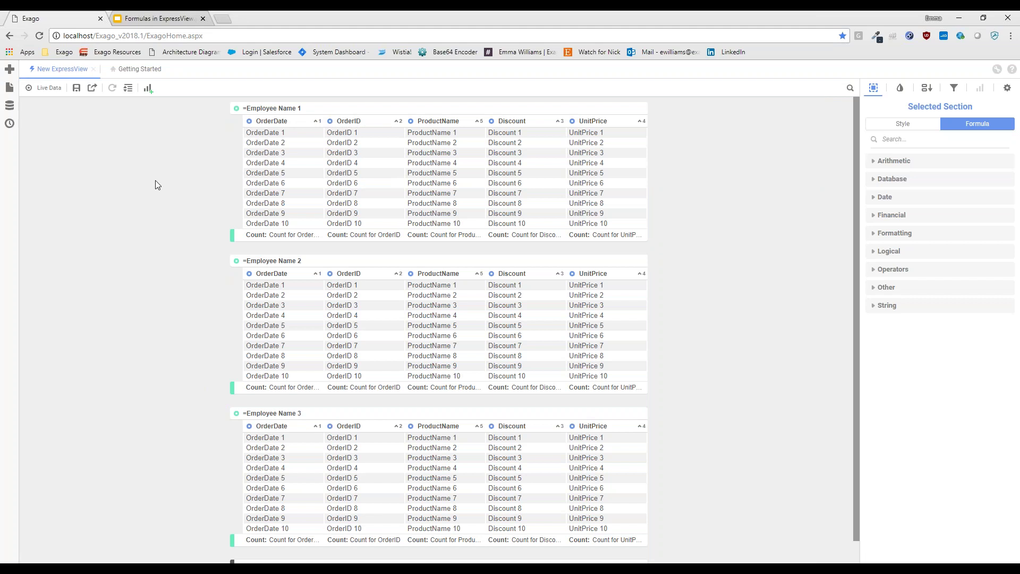
- Show live data and insert a comma-and-space separator between the last and first name in the Employee Name header formula
{"action": "left_click", "coordinate": [40, 89]}
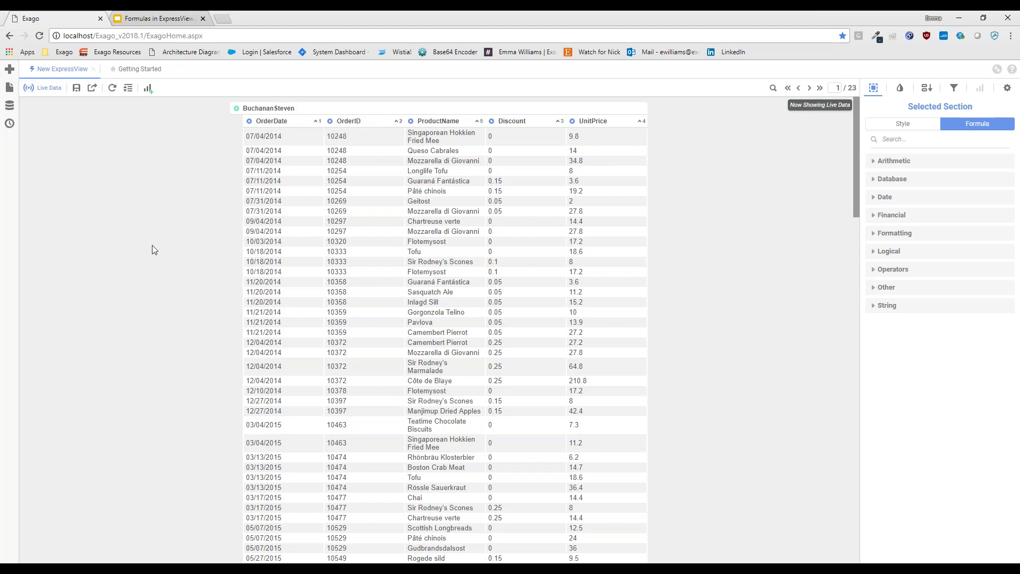
{"action": "mouse_move", "coordinate": [286, 112]}
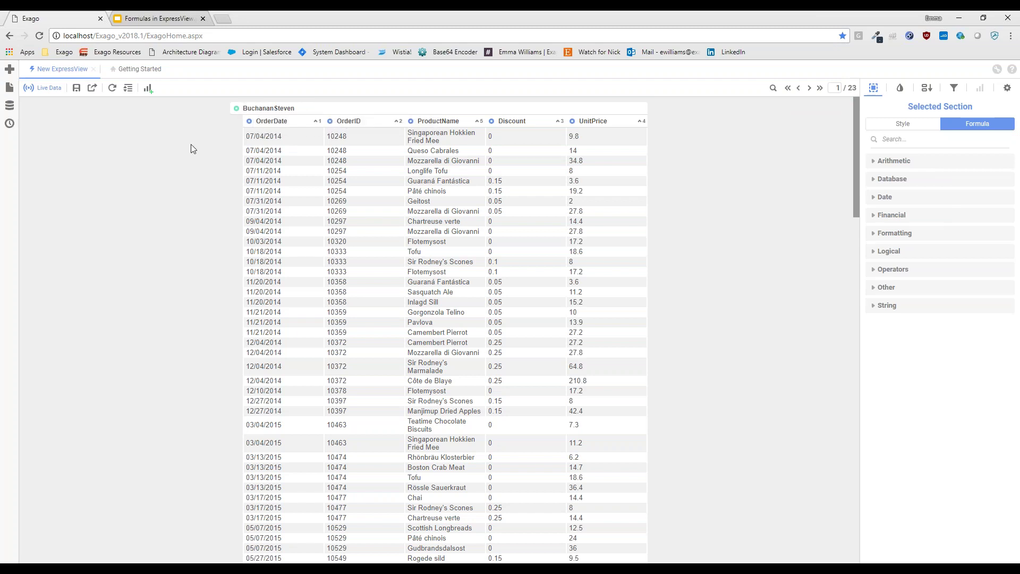
{"action": "left_click", "coordinate": [289, 110]}
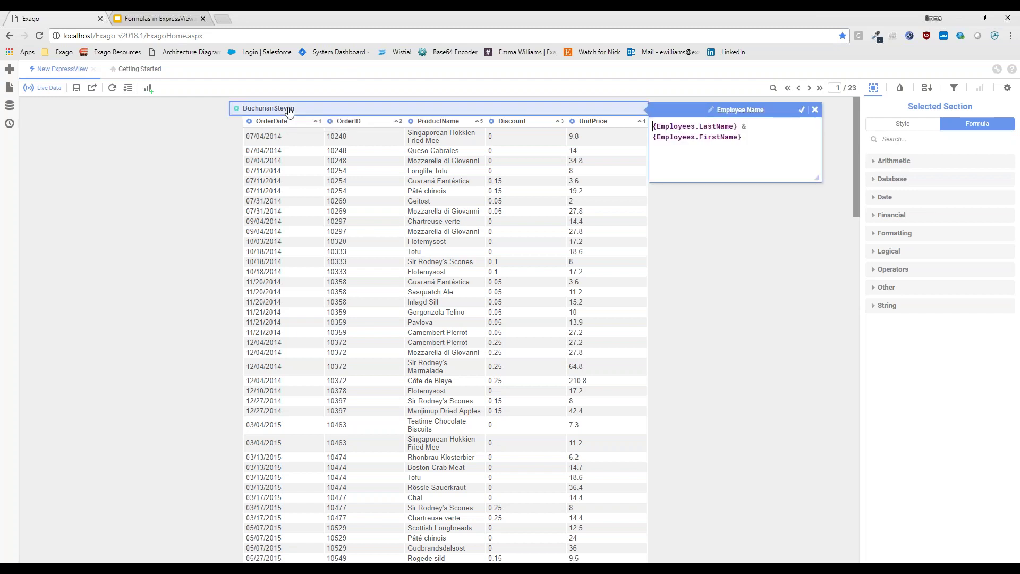
{"action": "left_click", "coordinate": [772, 126]}
{"action": "type", "text": "\""}
{"action": "type", "text": " '"}
{"action": "type", "text": " &"}
{"action": "left_click_drag", "start_coordinate": [755, 128], "coordinate": [763, 129]}
{"action": "left_click", "coordinate": [763, 140]}
{"action": "left_click", "coordinate": [802, 109]}
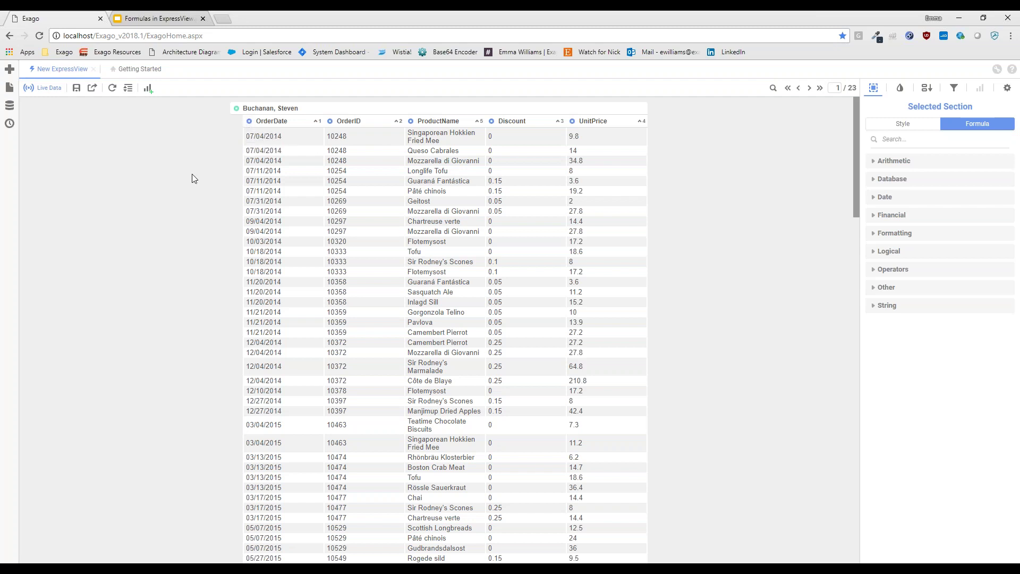
- Replace the OrderDate column's formula with Year({Orders.OrderDate}) and apply it
{"action": "left_click", "coordinate": [253, 240]}
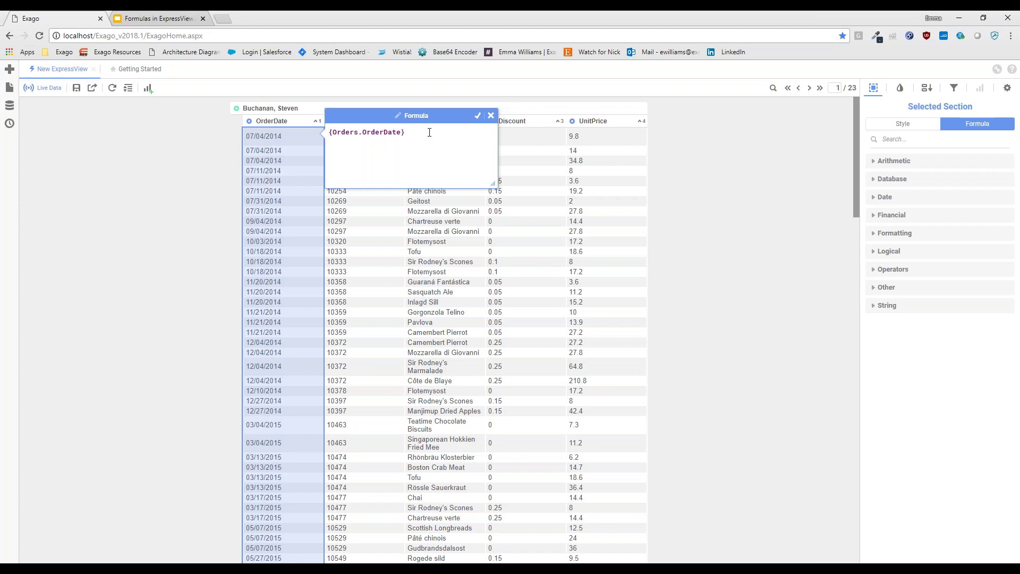
{"action": "left_click_drag", "start_coordinate": [414, 132], "coordinate": [307, 136]}
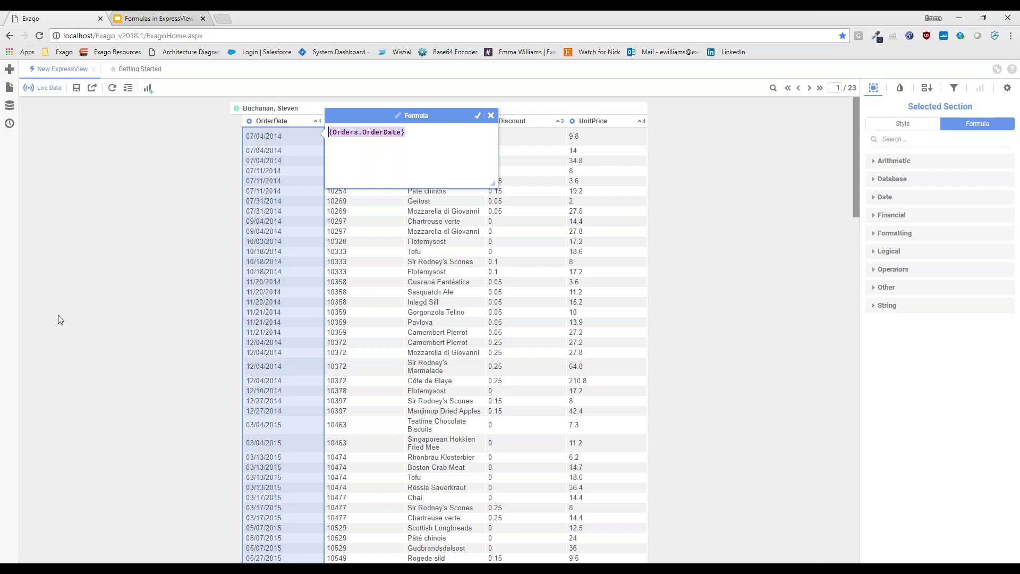
{"action": "key", "text": "BackSpace"}
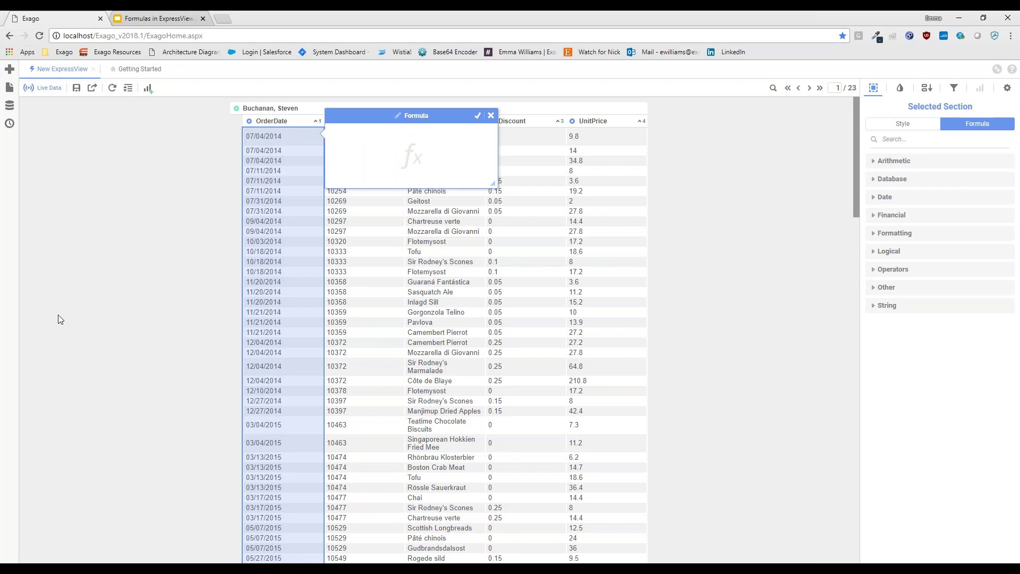
{"action": "type", "text": "year"}
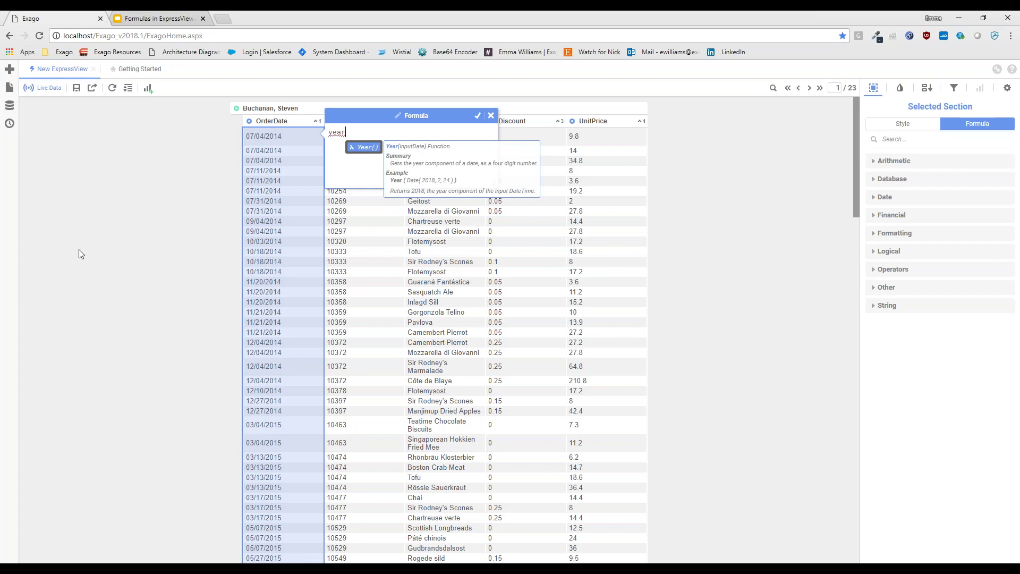
{"action": "key", "text": "Return"}
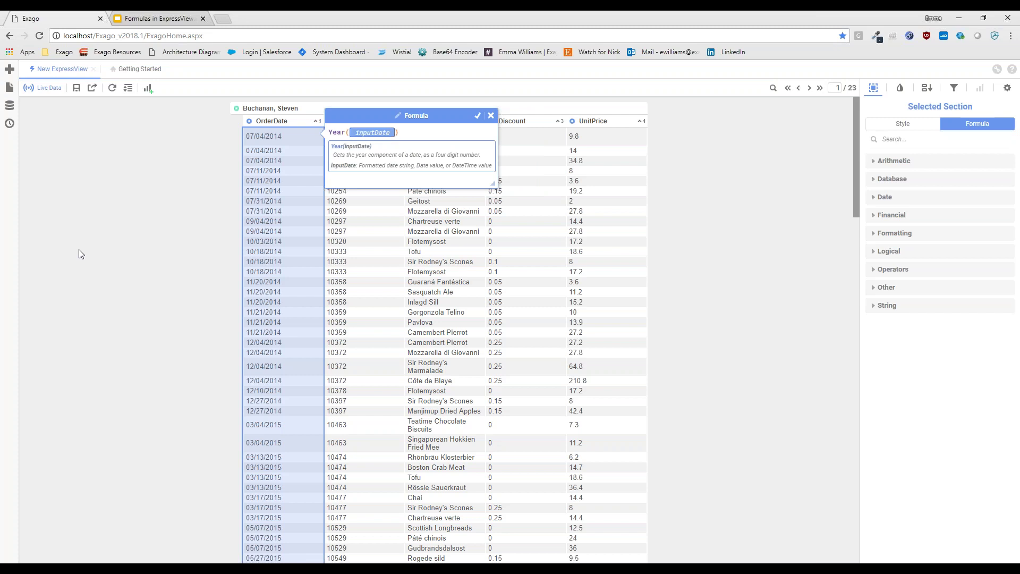
{"action": "type", "text": "orderdate"}
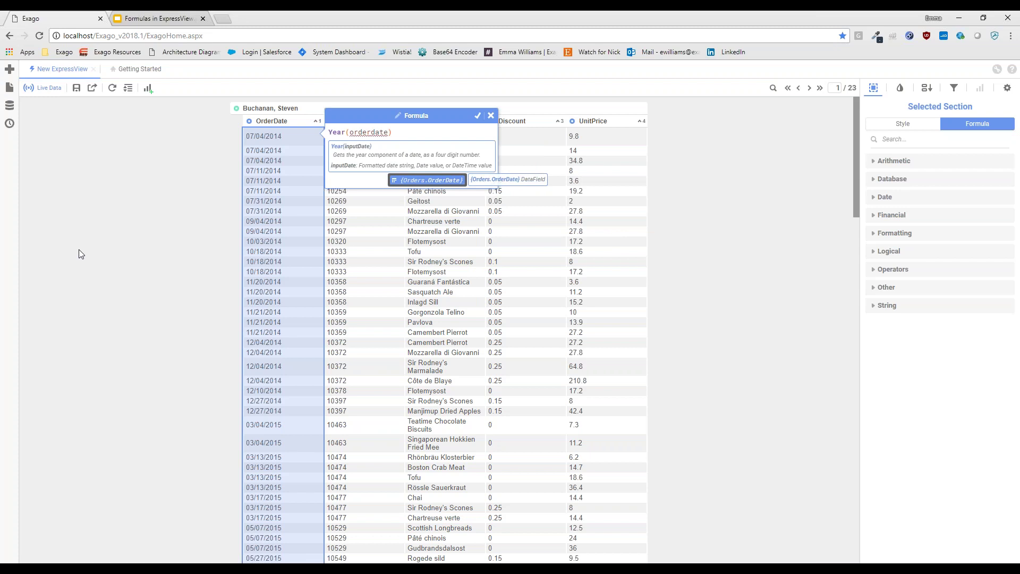
{"action": "key", "text": "Return"}
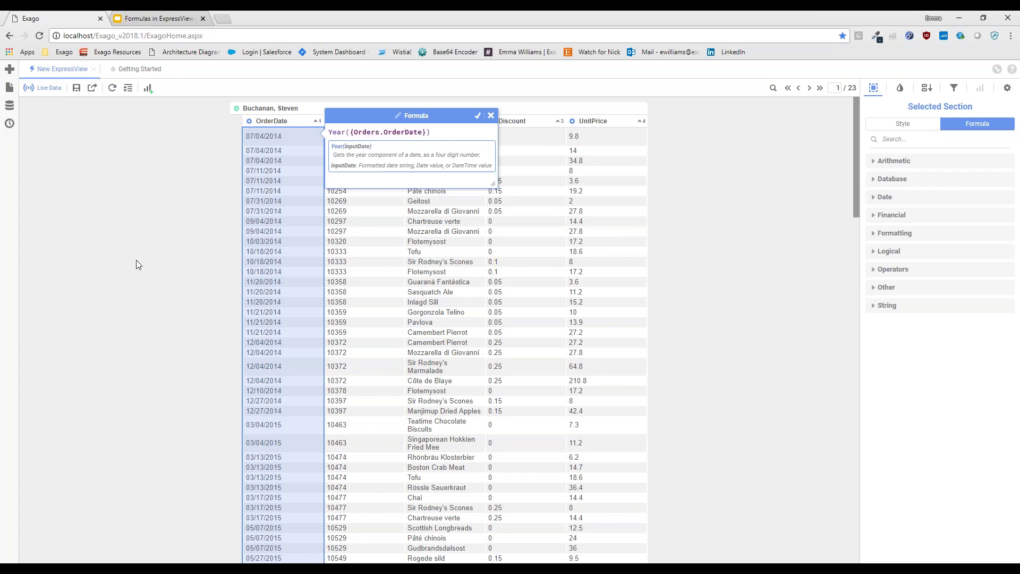
{"action": "left_click", "coordinate": [478, 115]}
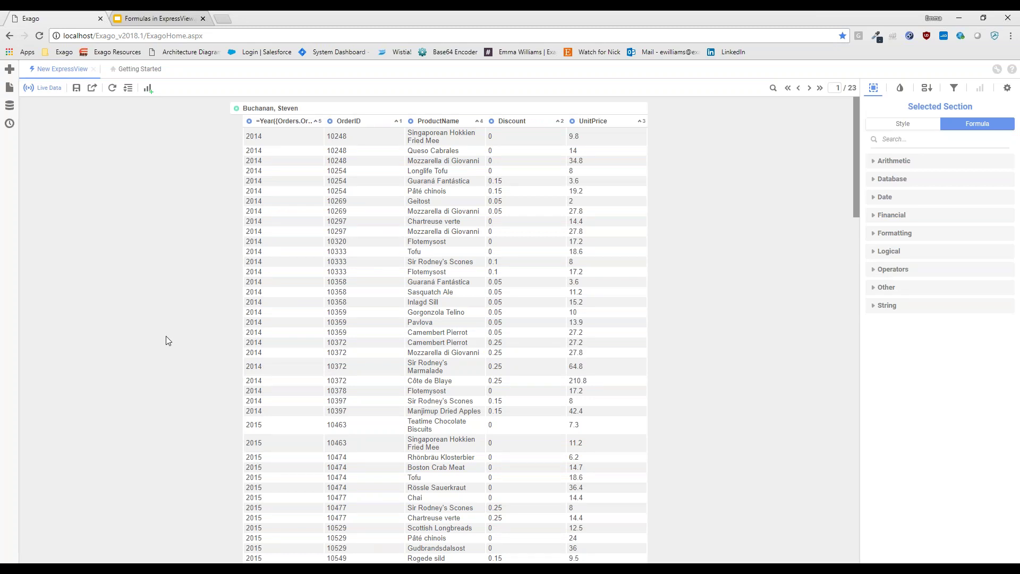
- Rename the header of the order-year formula column as Year
{"action": "left_click", "coordinate": [291, 127]}
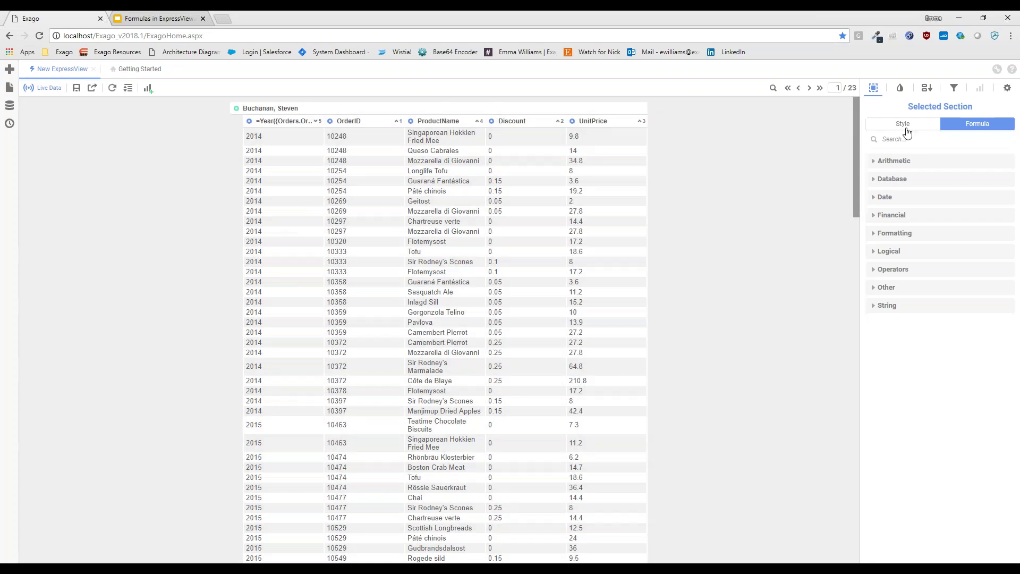
{"action": "left_click", "coordinate": [901, 127]}
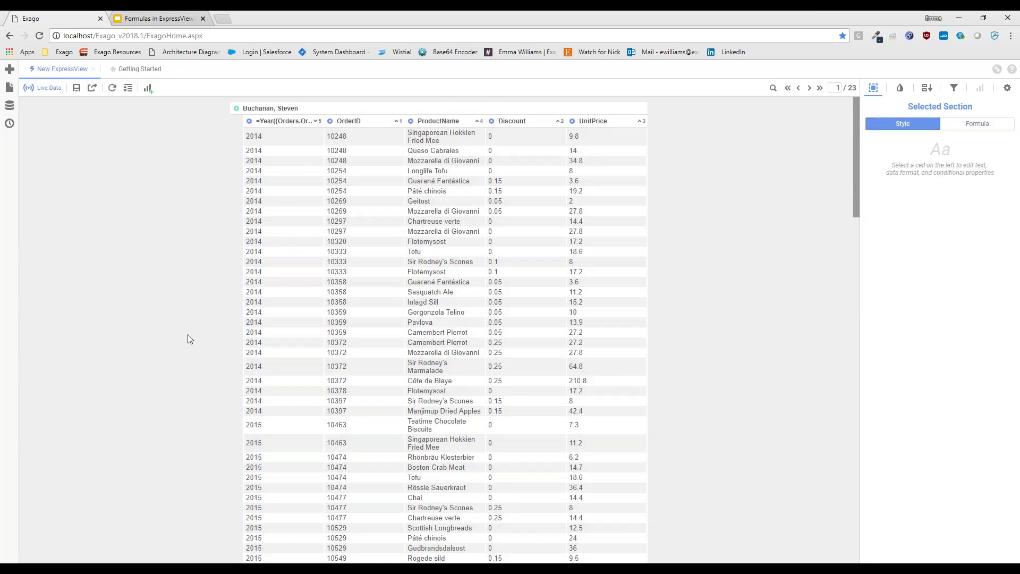
{"action": "left_click", "coordinate": [279, 233]}
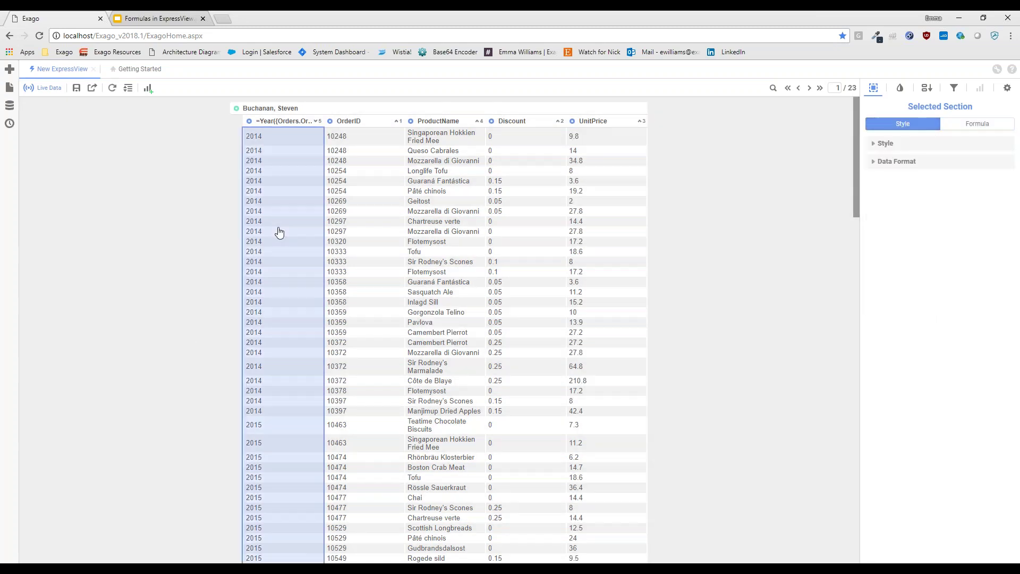
{"action": "left_click", "coordinate": [283, 125]}
{"action": "left_click", "coordinate": [307, 123]}
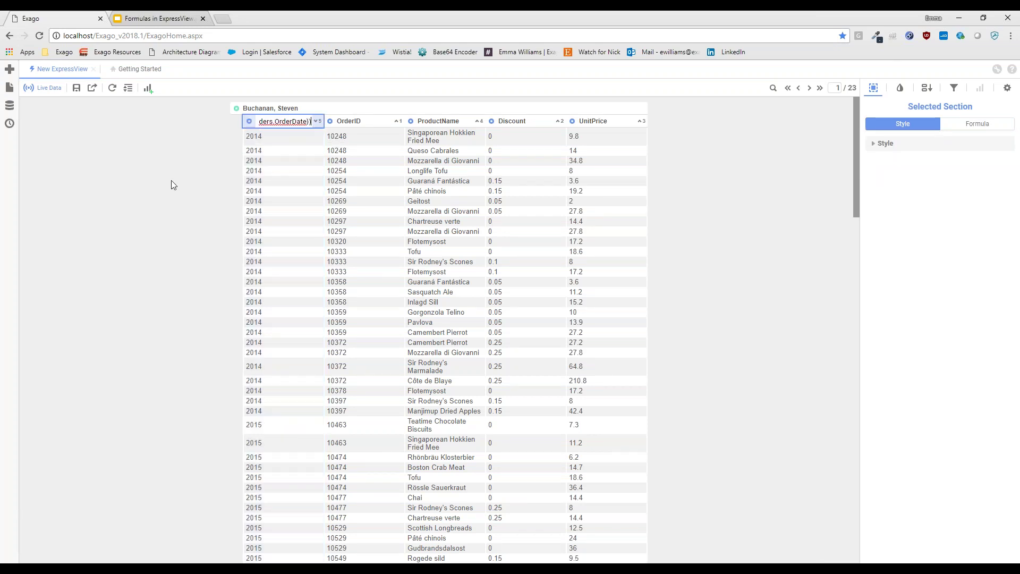
{"action": "key", "text": "ctrl+a"}
{"action": "key", "text": "BackSpace"}
{"action": "type", "text": "Year"}
{"action": "key", "text": "Return"}
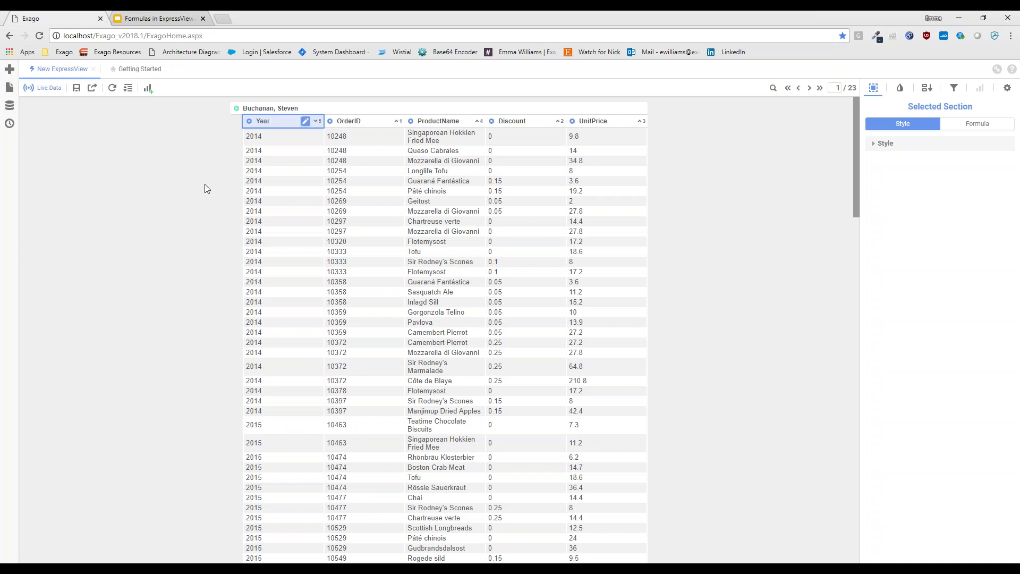
- Turn the Year column into a group section nested under the employee name
{"action": "left_click", "coordinate": [969, 127]}
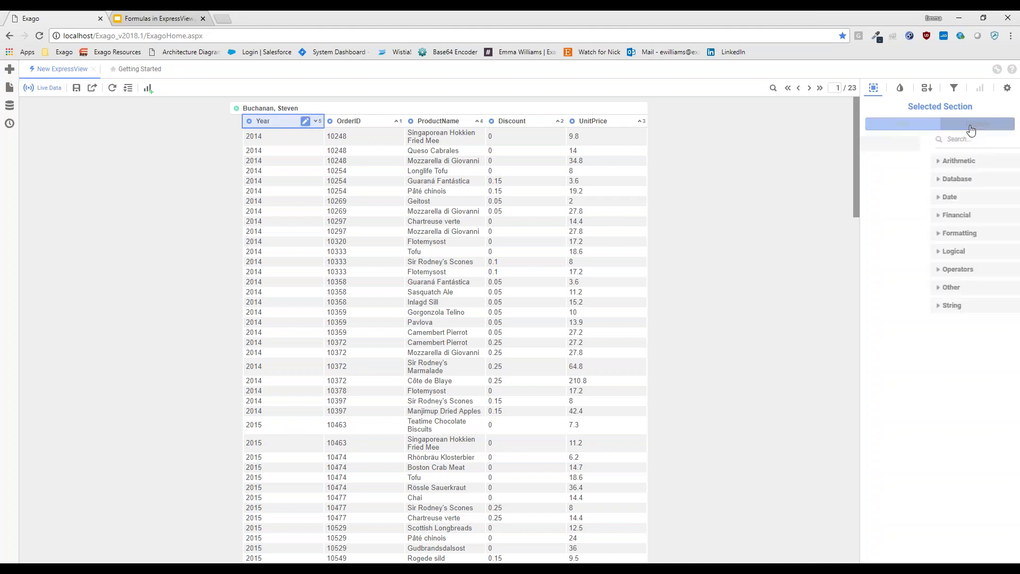
{"action": "left_click", "coordinate": [249, 127]}
{"action": "left_click", "coordinate": [221, 126]}
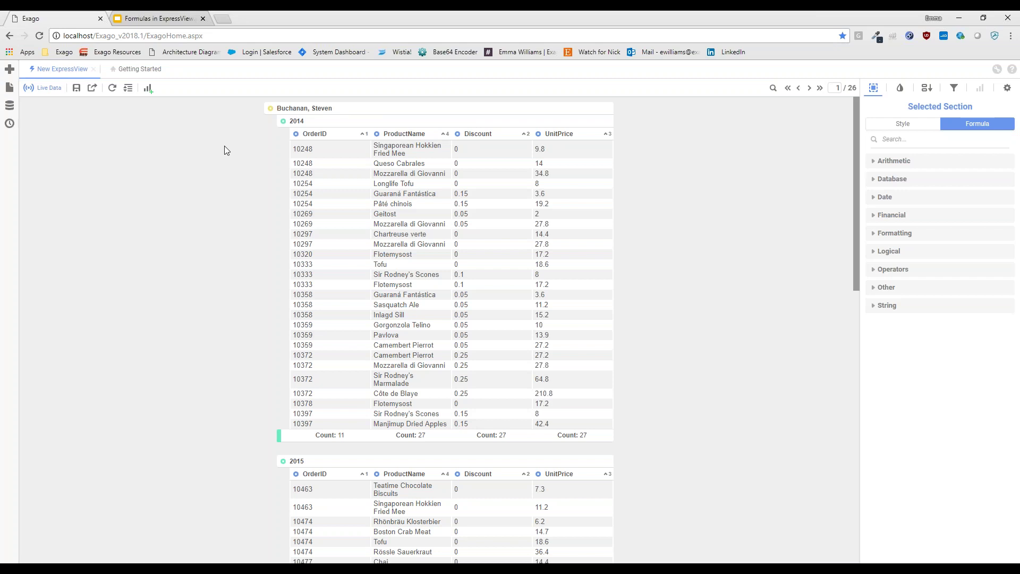
- Extend the Year group header's formula to Year({Orders.OrderDate}) & ', '& QuarterName({Orders.OrderDate}) and apply it
{"action": "left_click", "coordinate": [313, 127]}
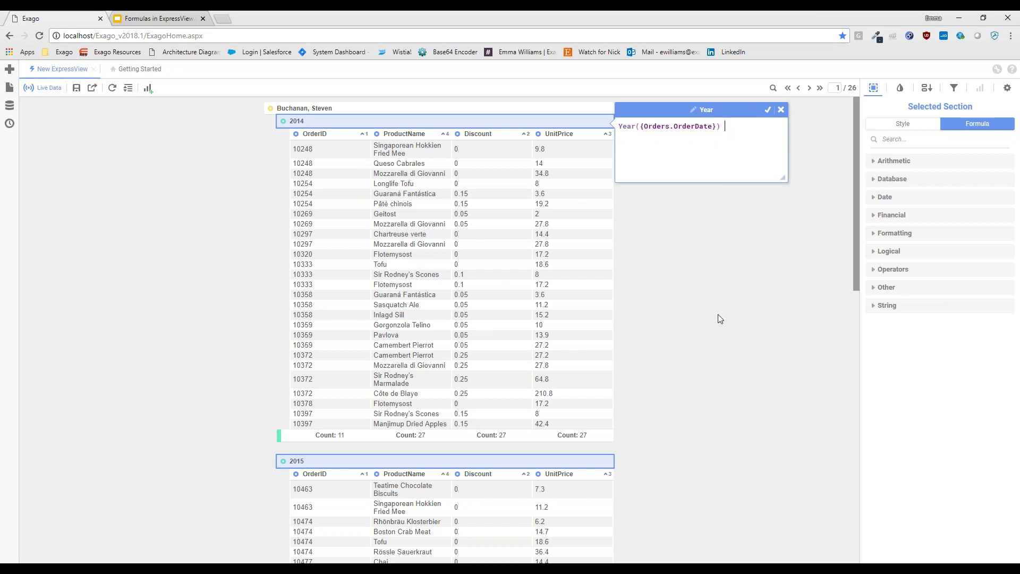
{"action": "type", "text": "& ', '&"}
{"action": "type", "text": "quarter"}
{"action": "key", "text": "Down"}
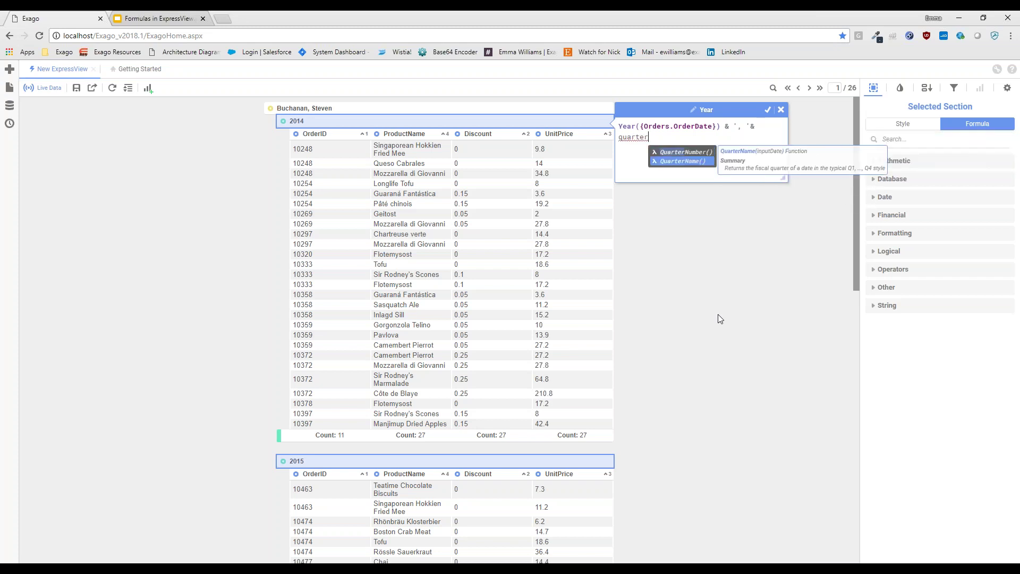
{"action": "key", "text": "Return"}
{"action": "type", "text": "orderdate"}
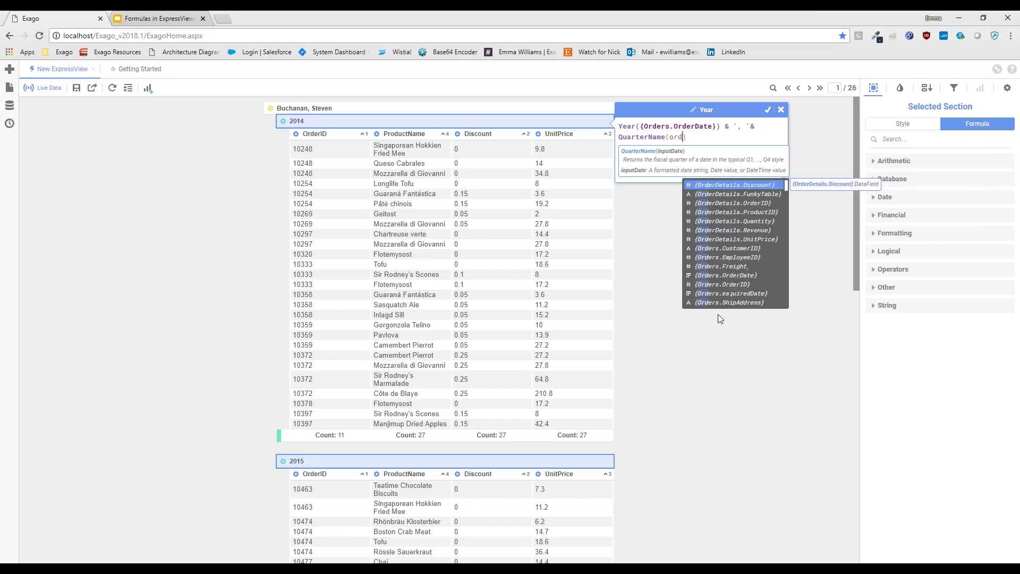
{"action": "key", "text": "Return"}
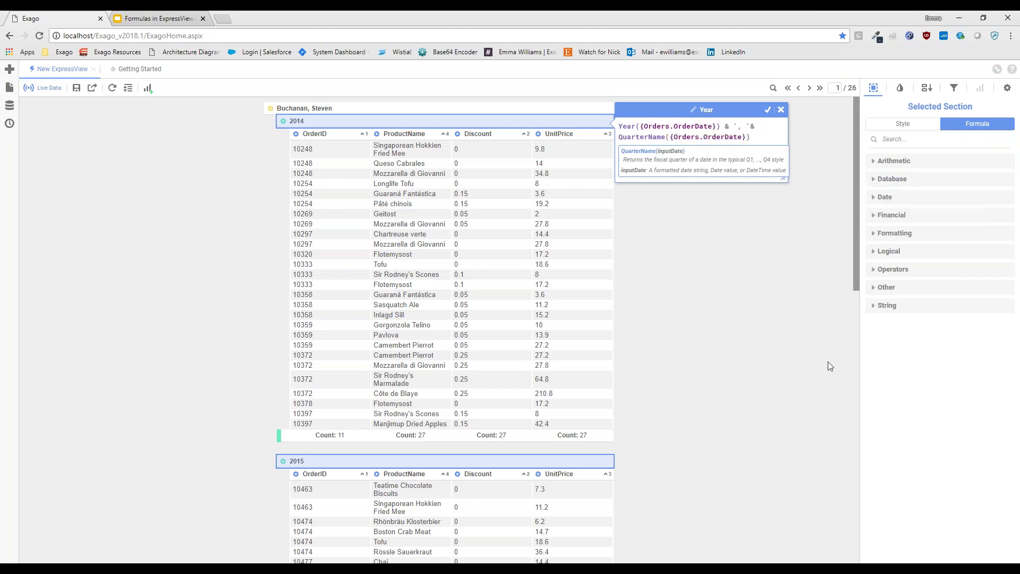
{"action": "left_click", "coordinate": [768, 109]}
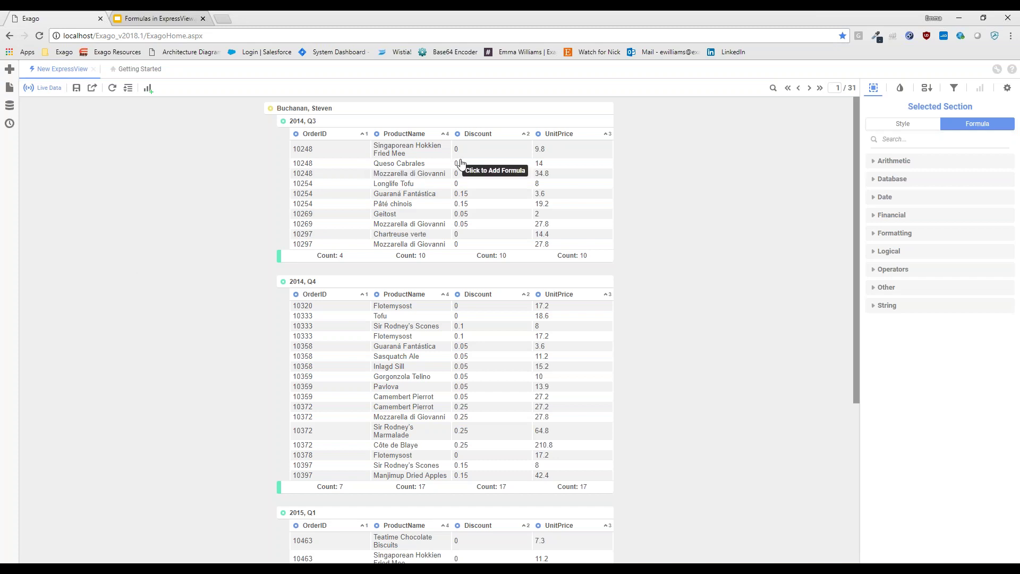
{"action": "left_click", "coordinate": [874, 88]}
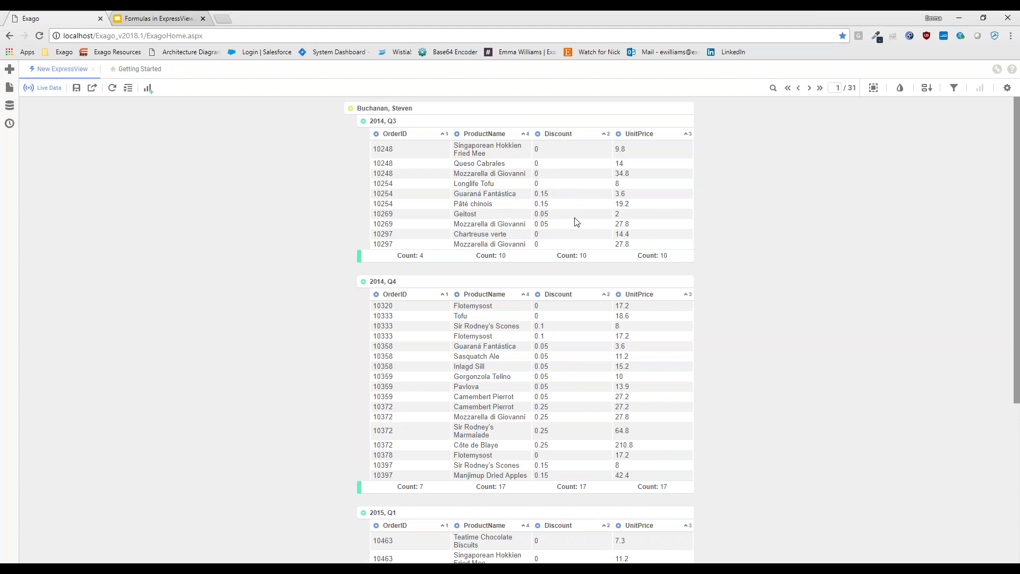
{"action": "left_click", "coordinate": [874, 88]}
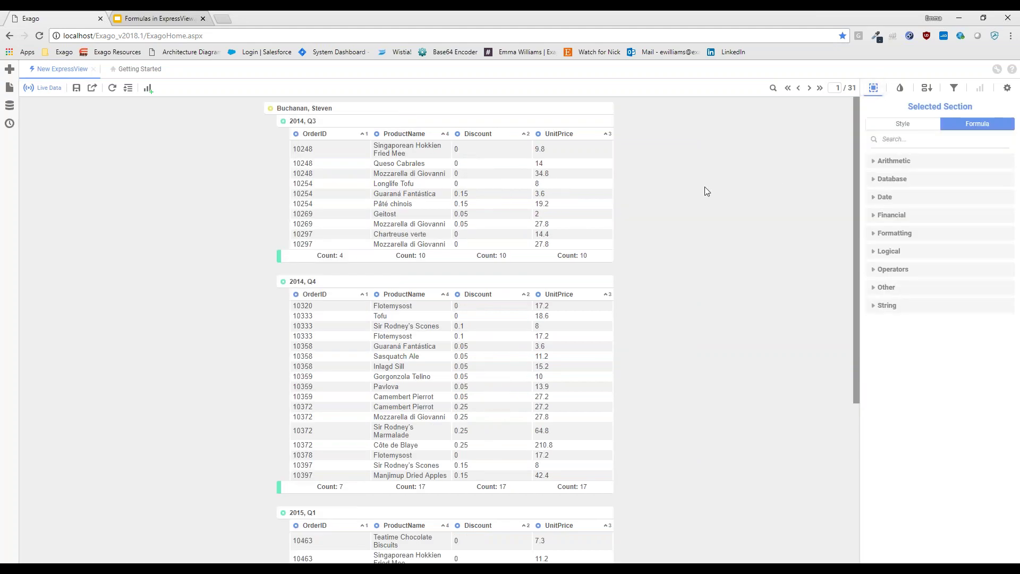
- Replace the Discount column's formula with an If function whose condition is {OrderDetails.Discount}>0
{"action": "left_click", "coordinate": [490, 189]}
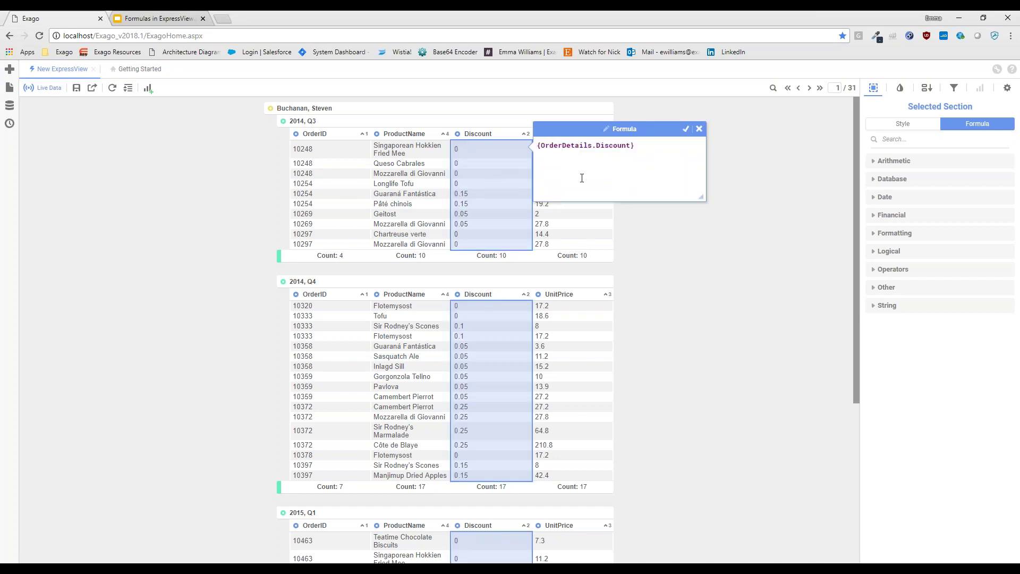
{"action": "key", "text": "ctrl+a"}
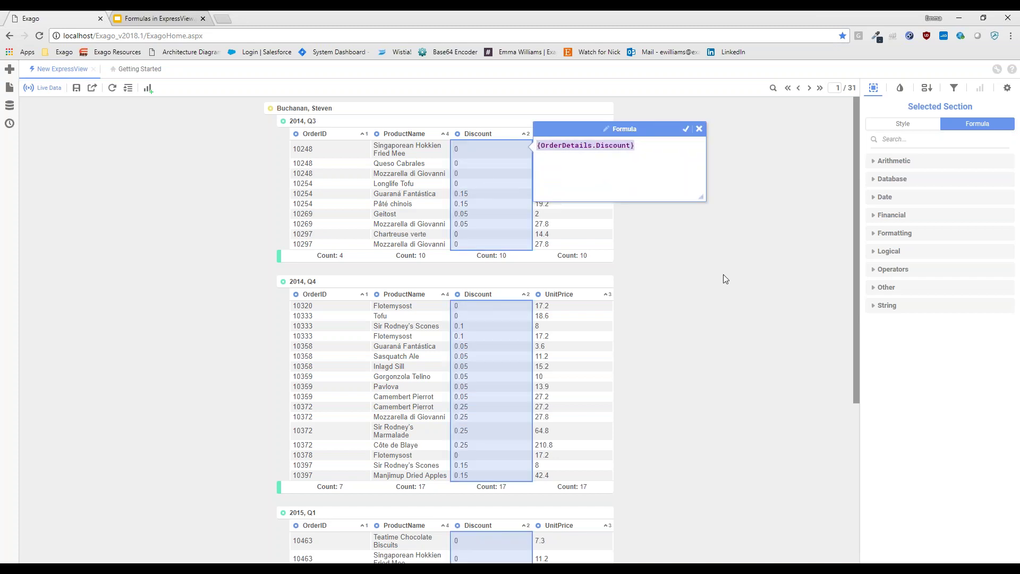
{"action": "key", "text": "BackSpace"}
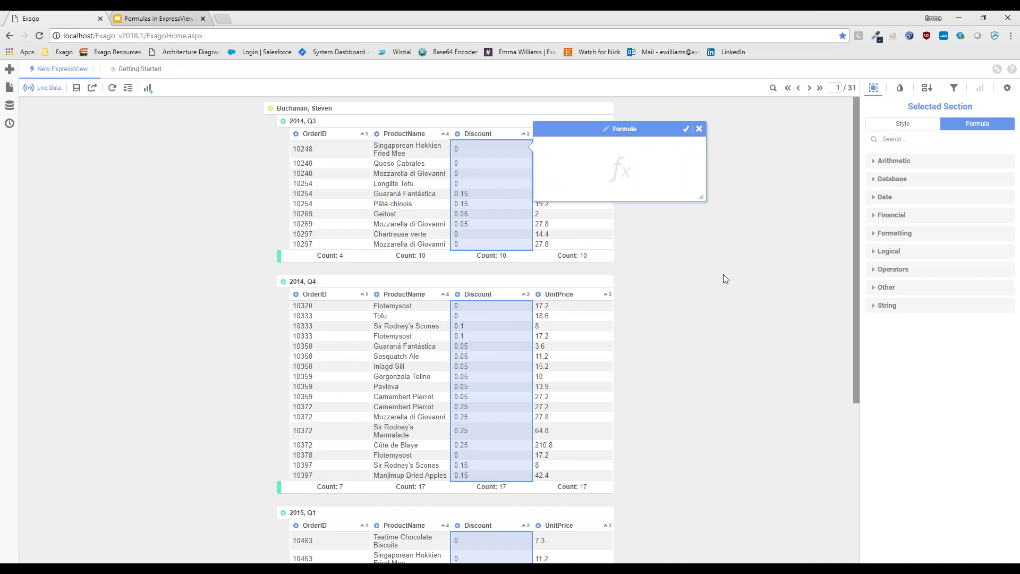
{"action": "type", "text": "if"}
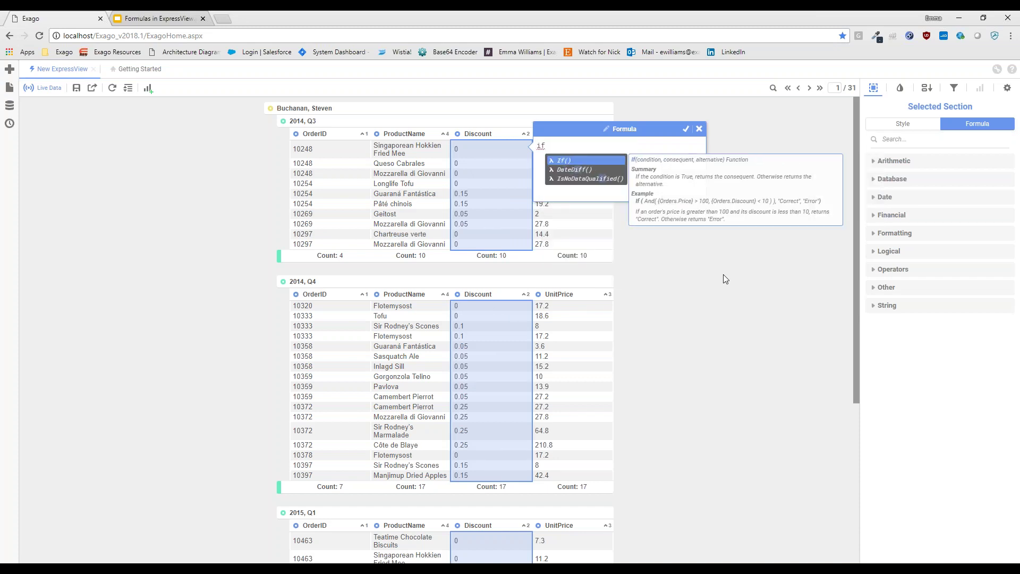
{"action": "key", "text": "Return"}
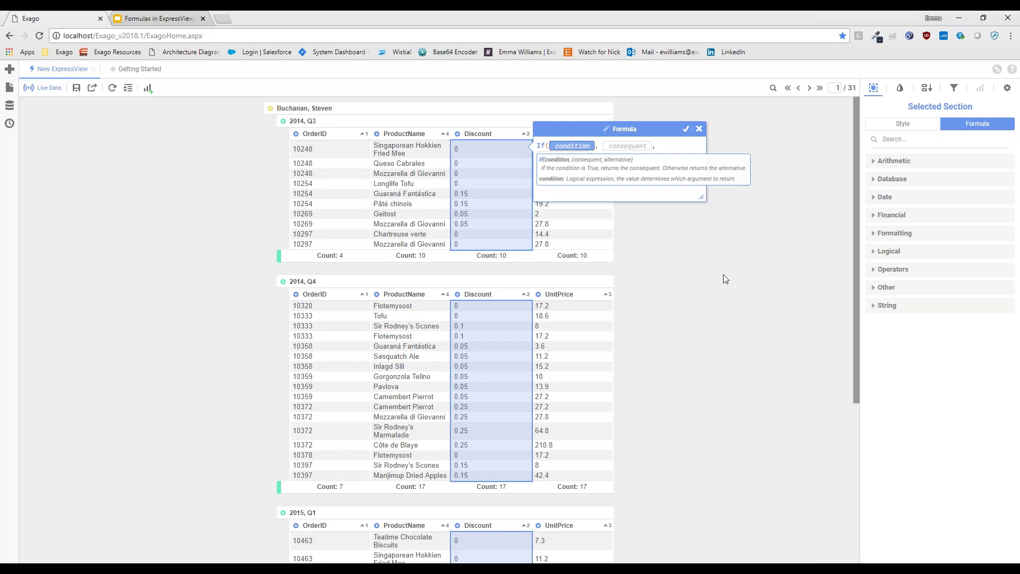
{"action": "type", "text": "dis"}
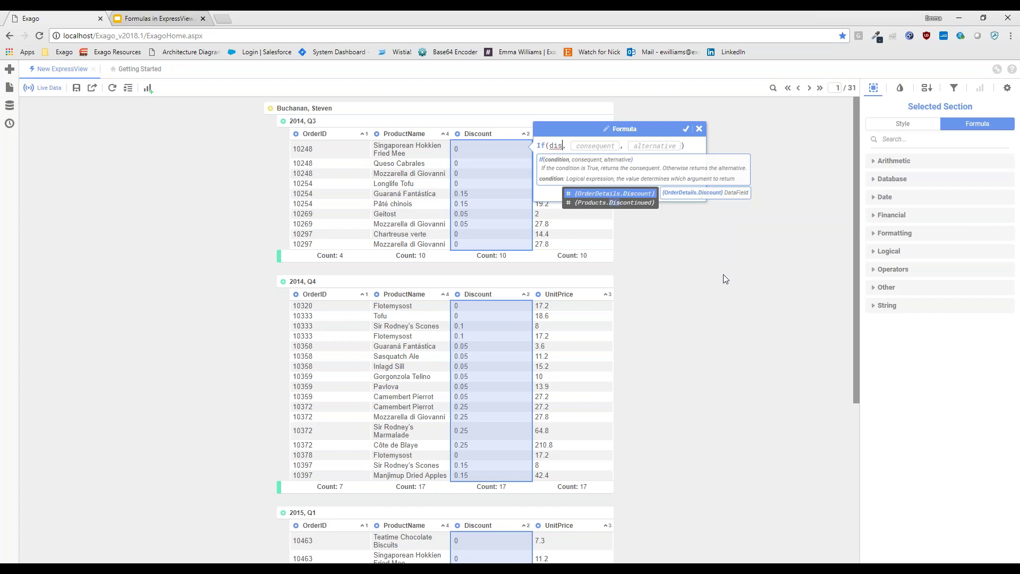
{"action": "key", "text": "Return"}
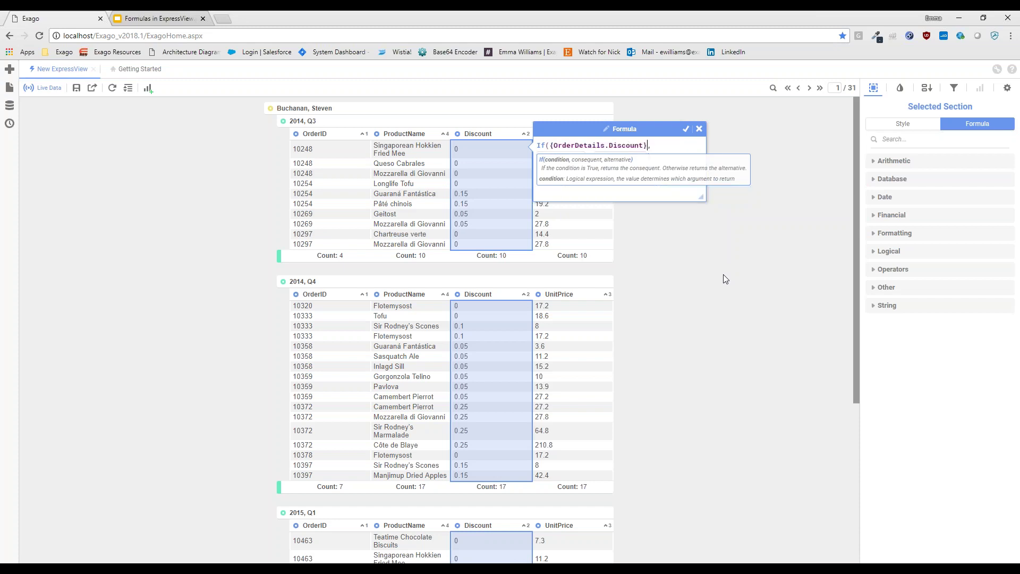
{"action": "type", "text": ">0"}
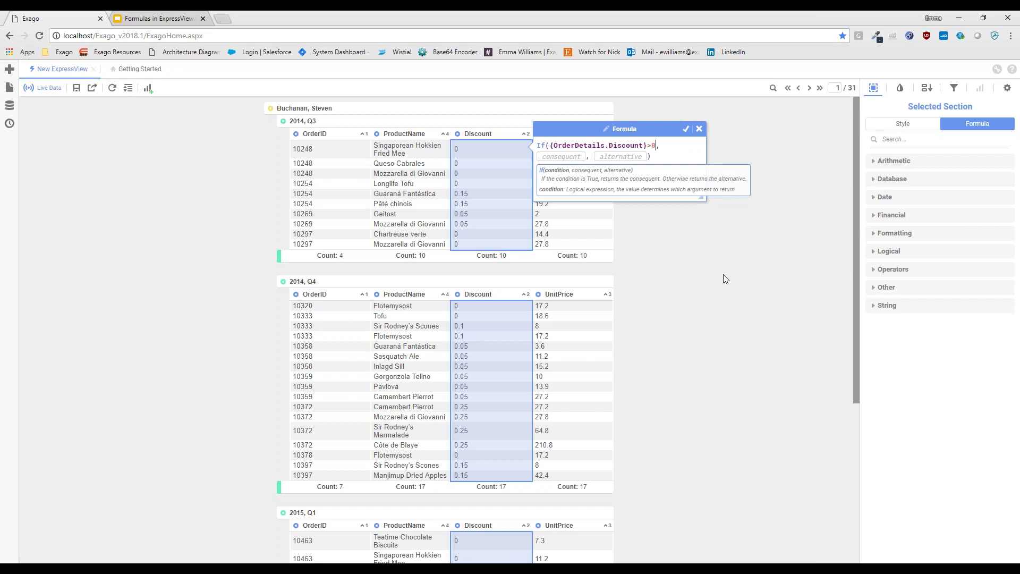
- Make the discount If formula return 'Is Discounted' when true and 'Full Price' otherwise, and apply it
{"action": "key", "text": "Tab"}
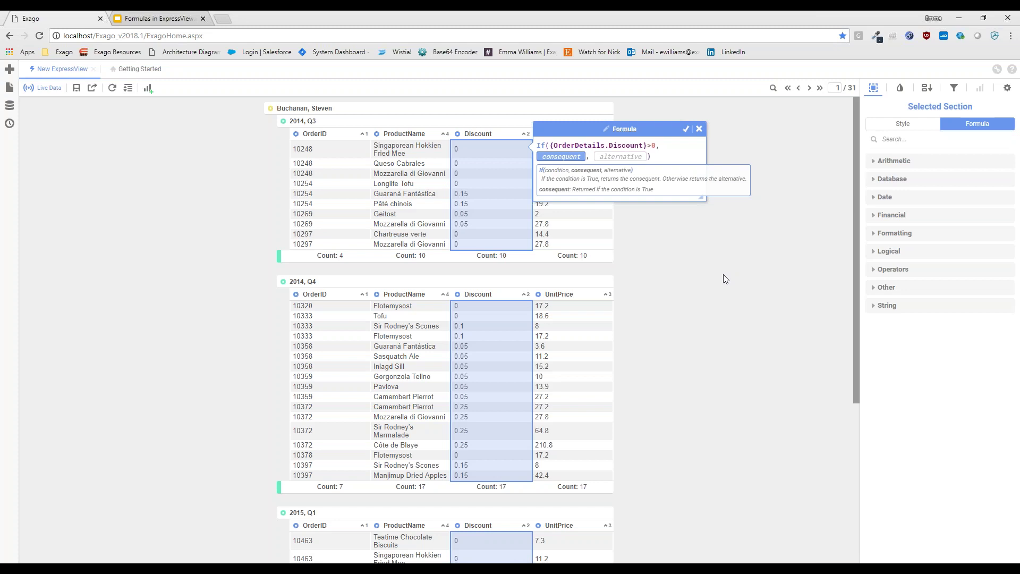
{"action": "type", "text": "''"}
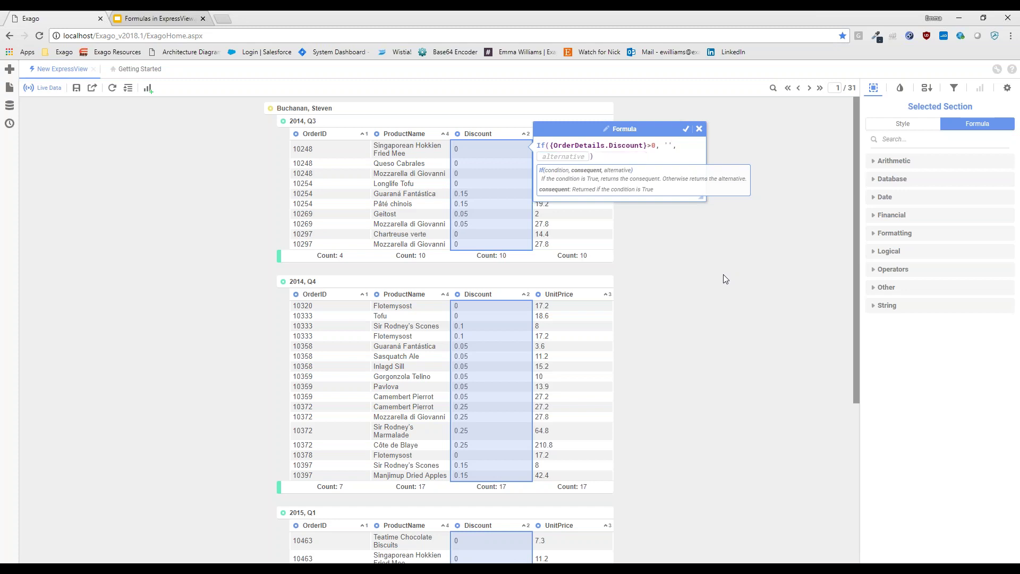
{"action": "type", "text": "Is Discounted"}
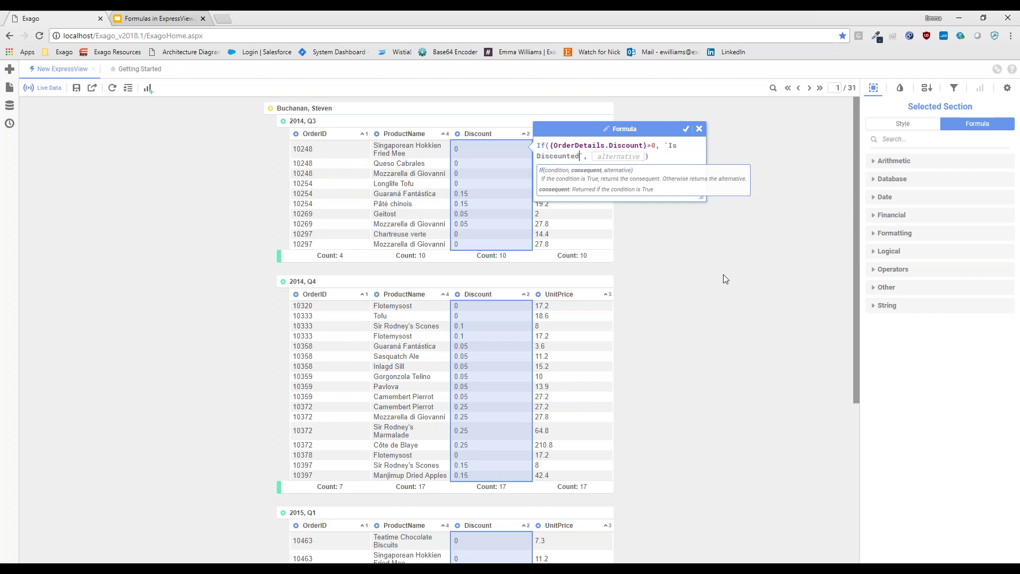
{"action": "key", "text": "Tab"}
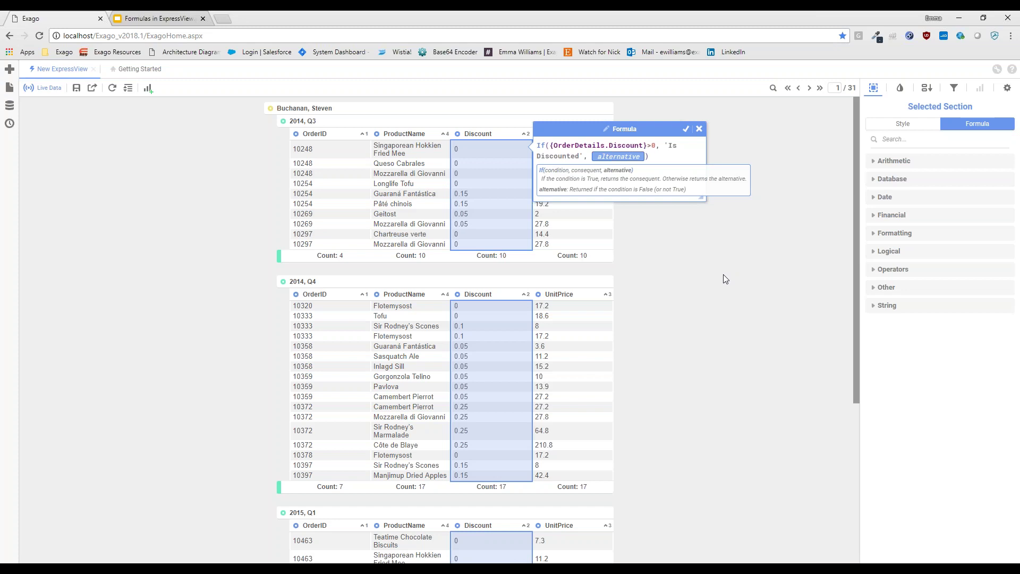
{"action": "type", "text": "'Full Price'"}
{"action": "left_click", "coordinate": [686, 129]}
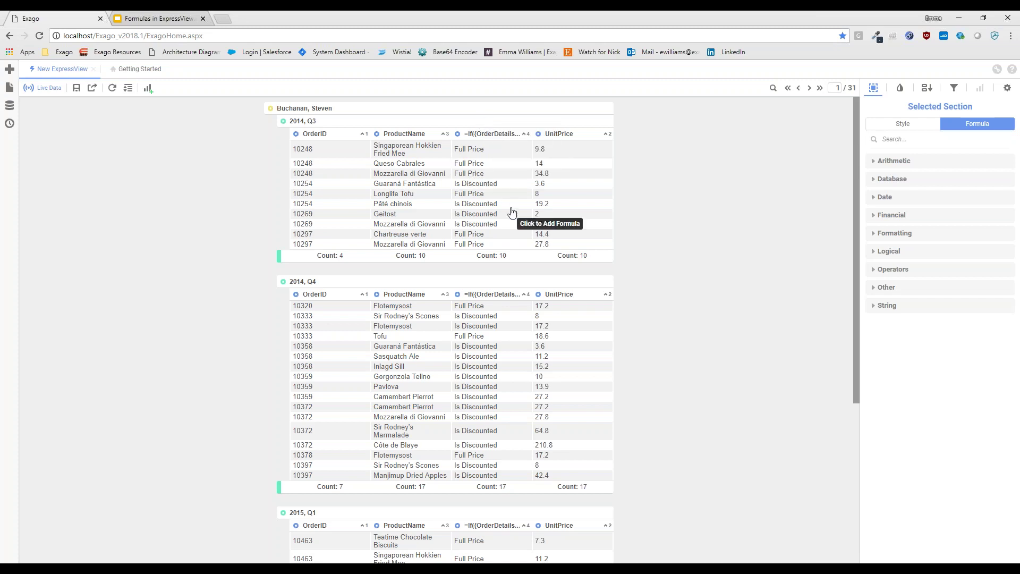
- Rename the header of the discount formula column as Discounted
{"action": "left_click", "coordinate": [906, 126]}
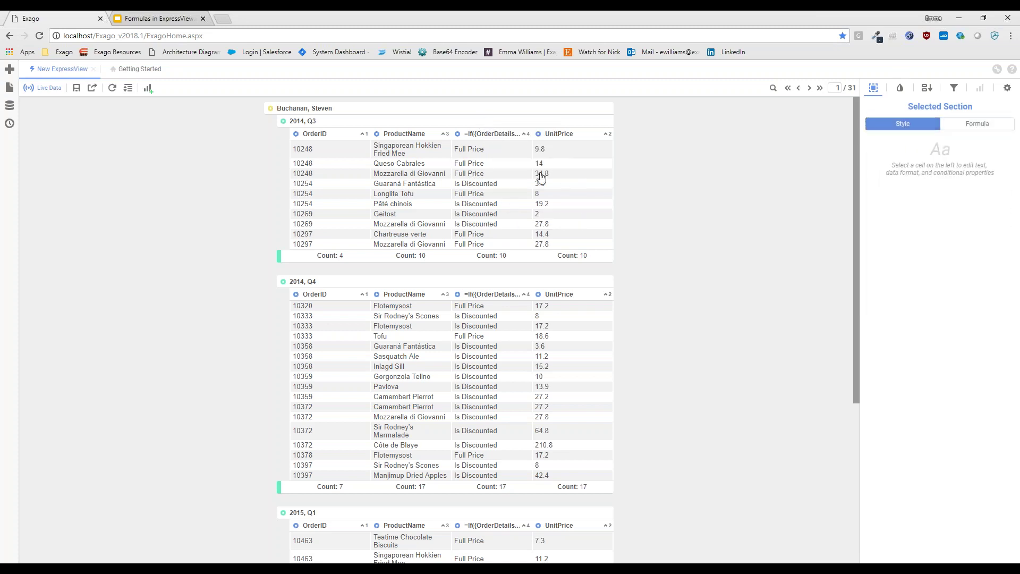
{"action": "left_click", "coordinate": [494, 134]}
{"action": "left_click", "coordinate": [514, 134]}
{"action": "key", "text": "ctrl+a"}
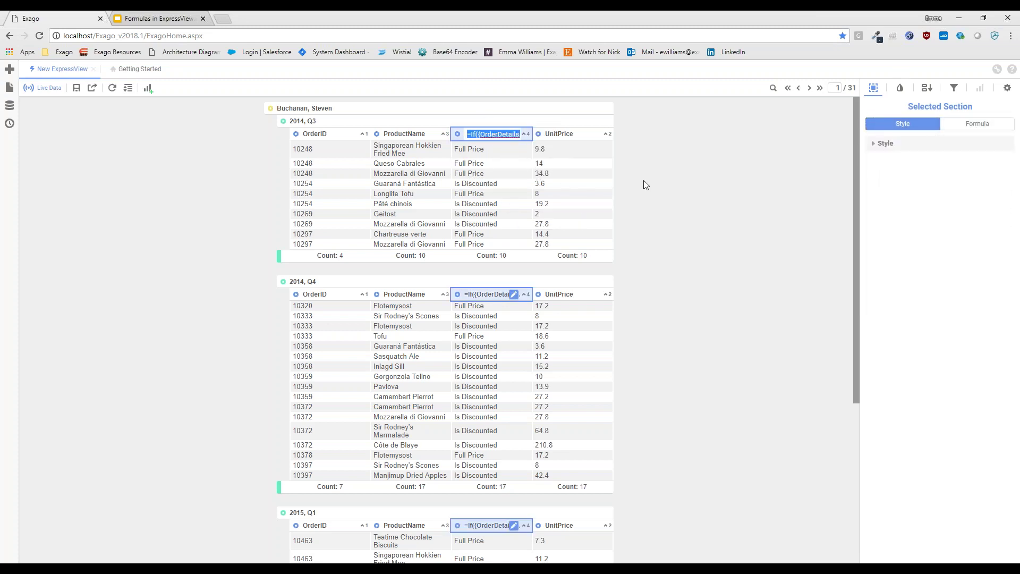
{"action": "type", "text": "Di"}
{"action": "type", "text": "scounted"}
{"action": "key", "text": "Return"}
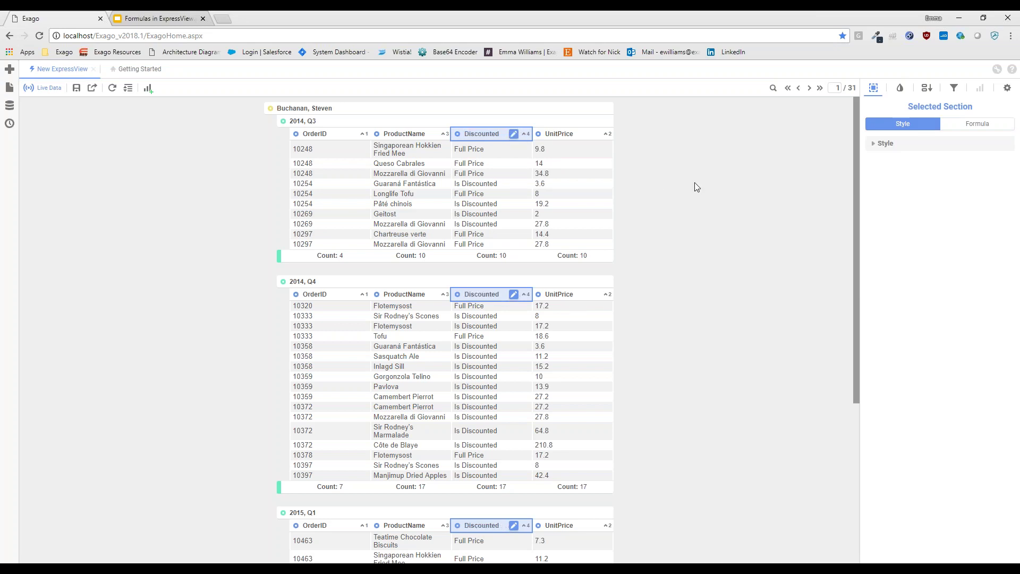
- Add a new formula column to the view, name it Adjusted Price and apply it with an empty formula
{"action": "left_click", "coordinate": [977, 123]}
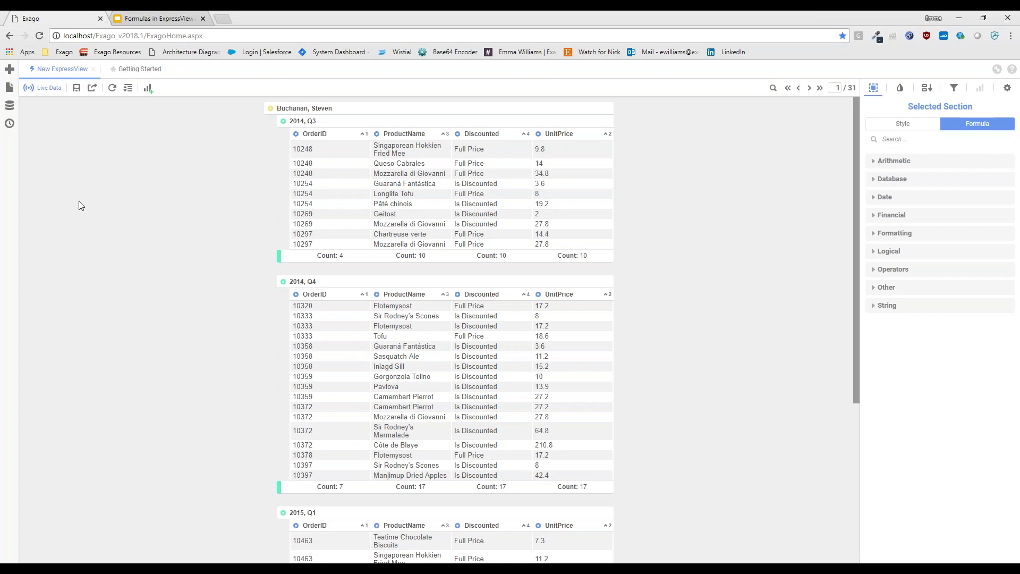
{"action": "left_click", "coordinate": [10, 107]}
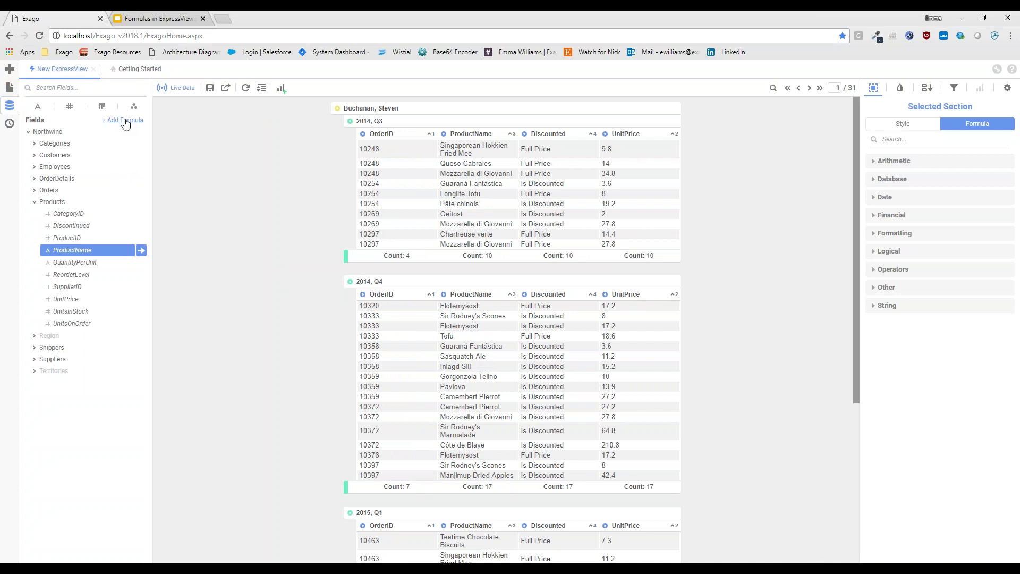
{"action": "left_click", "coordinate": [126, 122]}
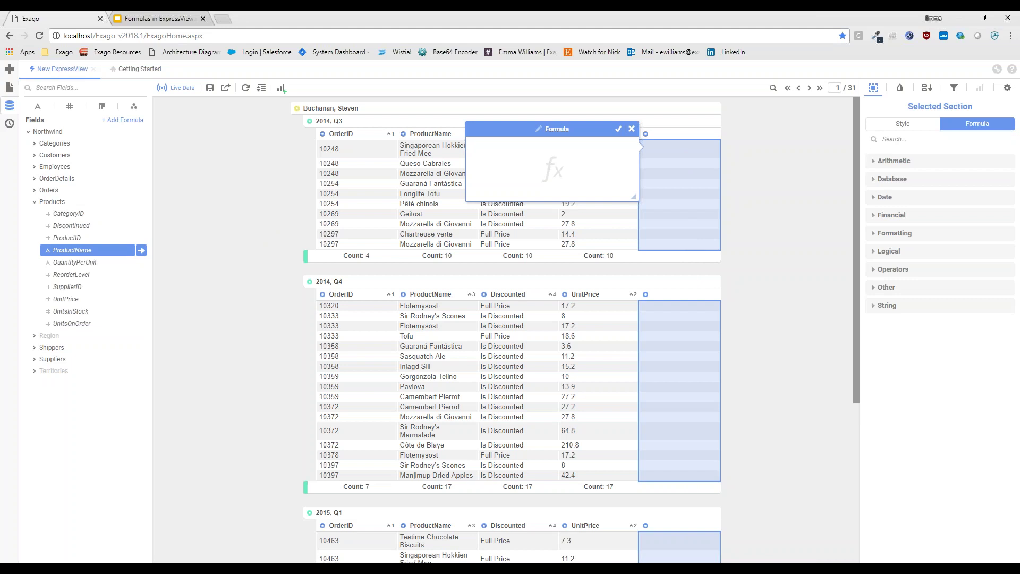
{"action": "left_click", "coordinate": [538, 129]}
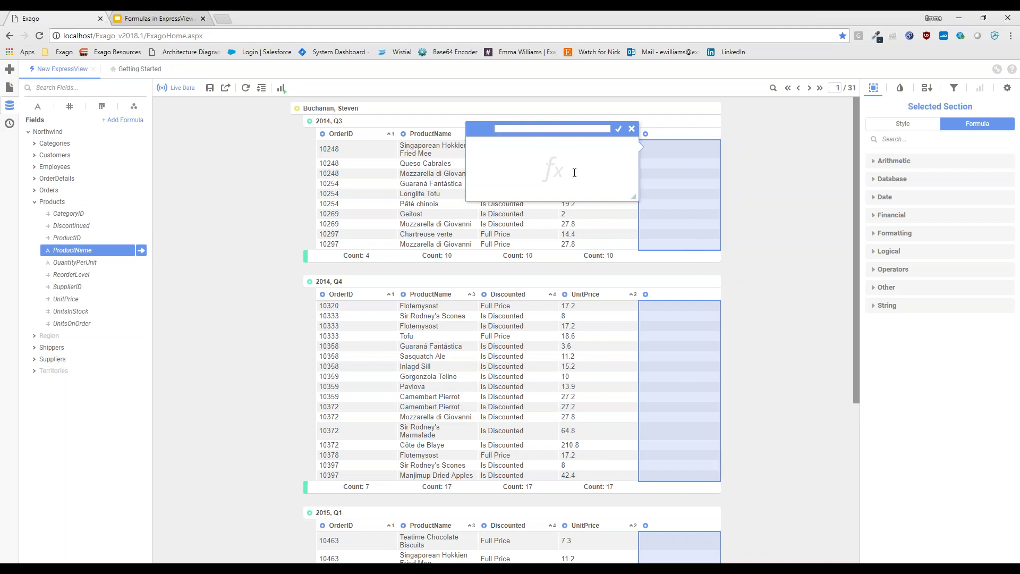
{"action": "type", "text": "Adjusted Price"}
{"action": "left_click", "coordinate": [618, 130]}
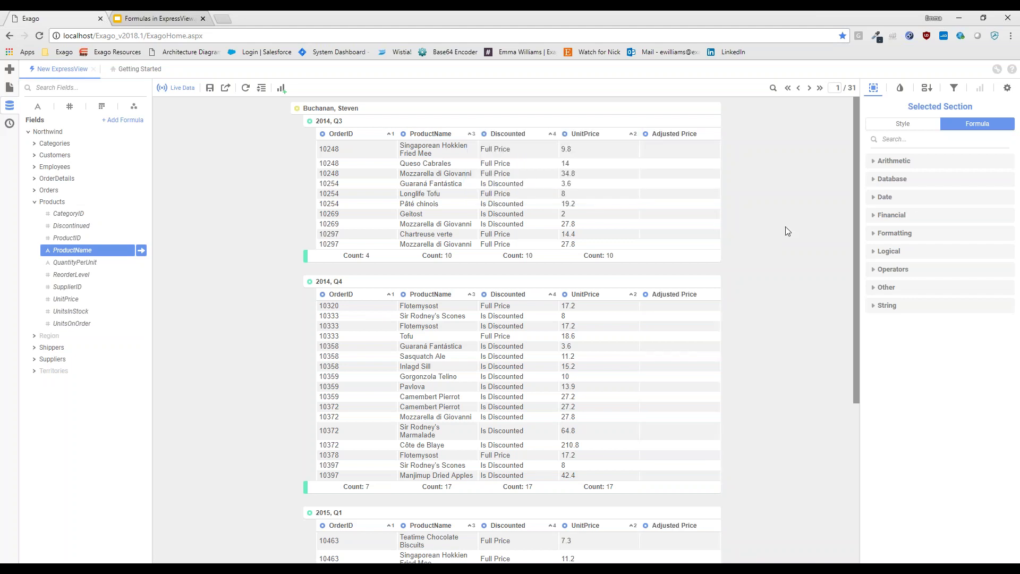
- Start the Adjusted Price formula as an If function with condition {OrderDetails.Discount}=0 and consequent {OrderDetails.UnitPrice}
{"action": "left_click", "coordinate": [678, 203]}
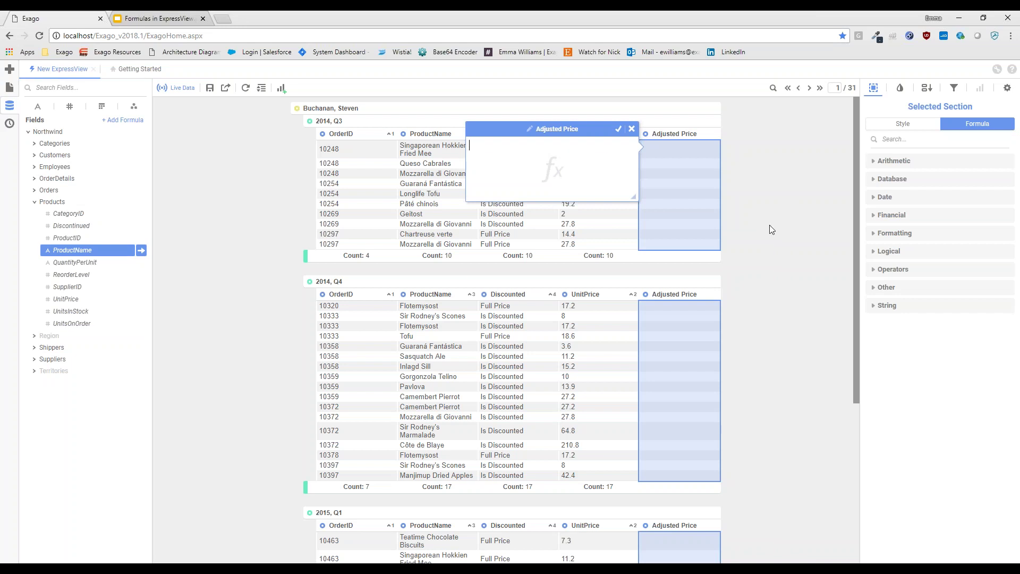
{"action": "type", "text": "if"}
{"action": "key", "text": "Return"}
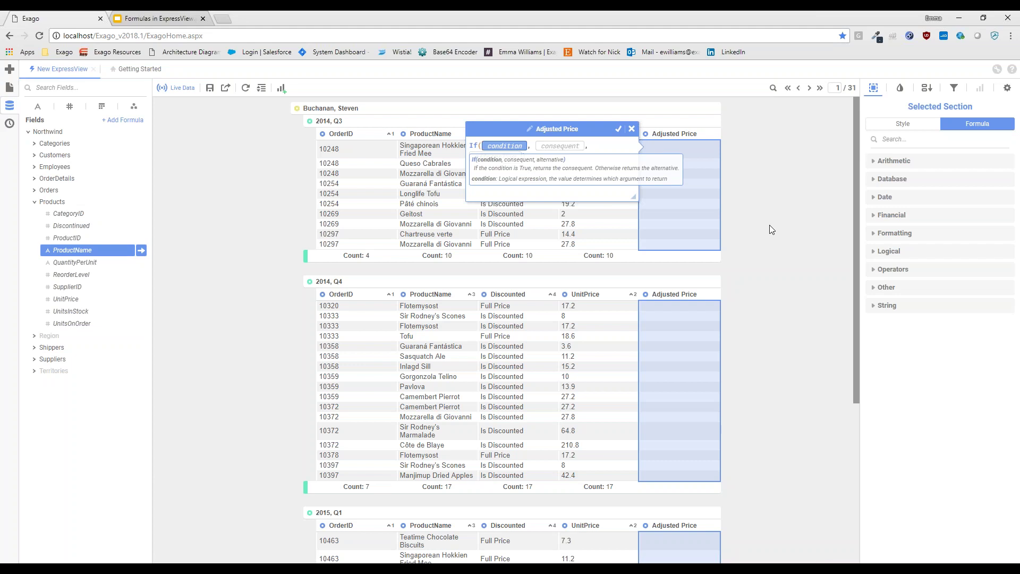
{"action": "type", "text": "Discount"}
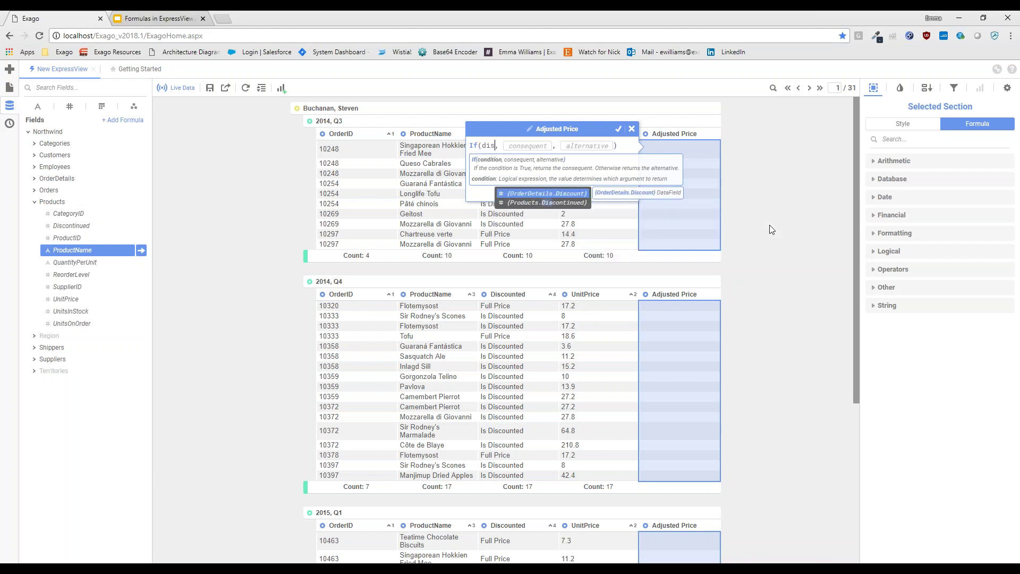
{"action": "key", "text": "Return"}
{"action": "type", "text": "=0"}
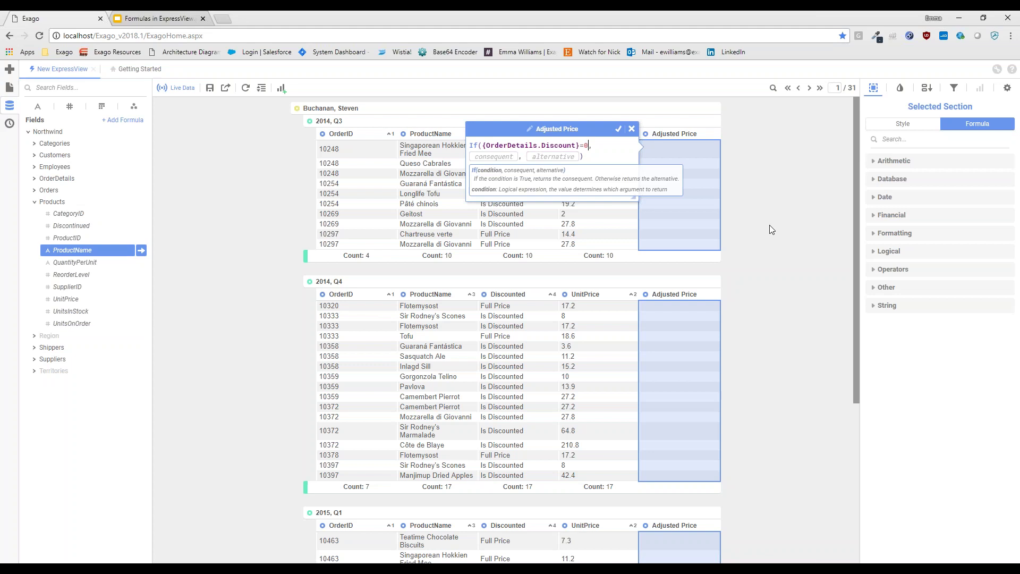
{"action": "key", "text": "Tab"}
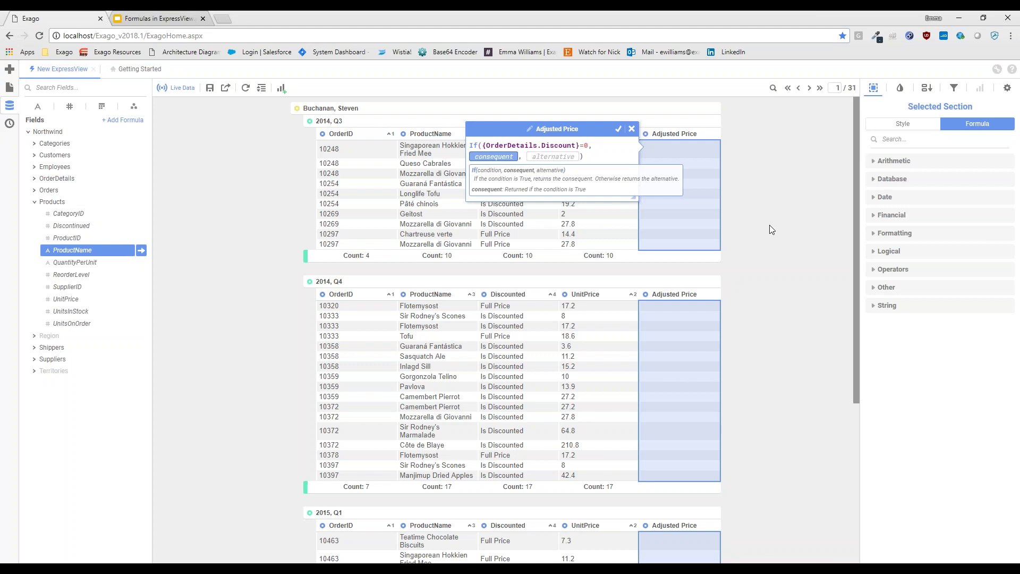
{"action": "type", "text": "unitprice"}
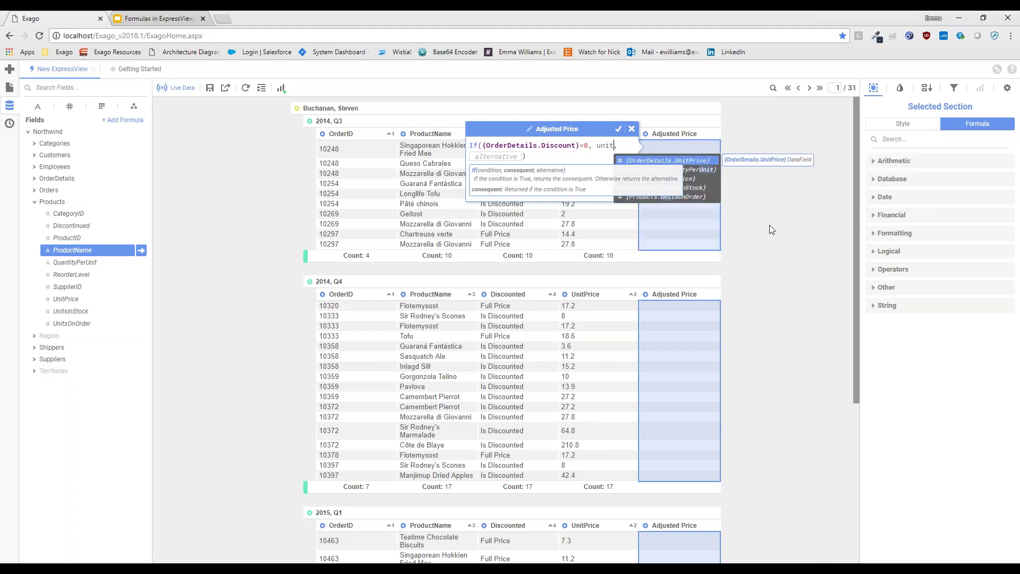
{"action": "key", "text": "Return"}
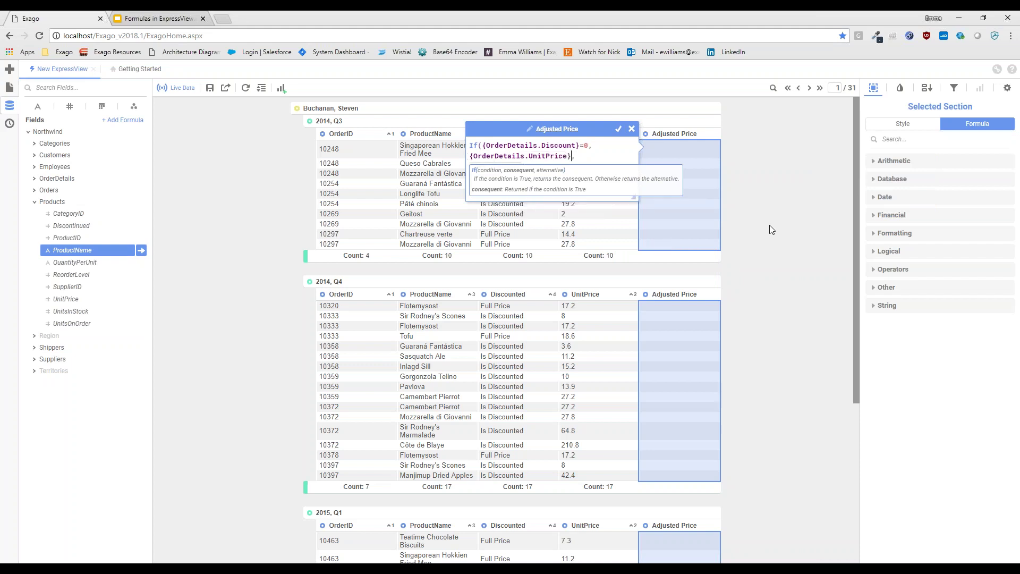
- Set the Adjusted Price formula's alternative to {OrderDetails.UnitPrice}*(1-{OrderDetails.Discount}) and apply it
{"action": "key", "text": "Tab"}
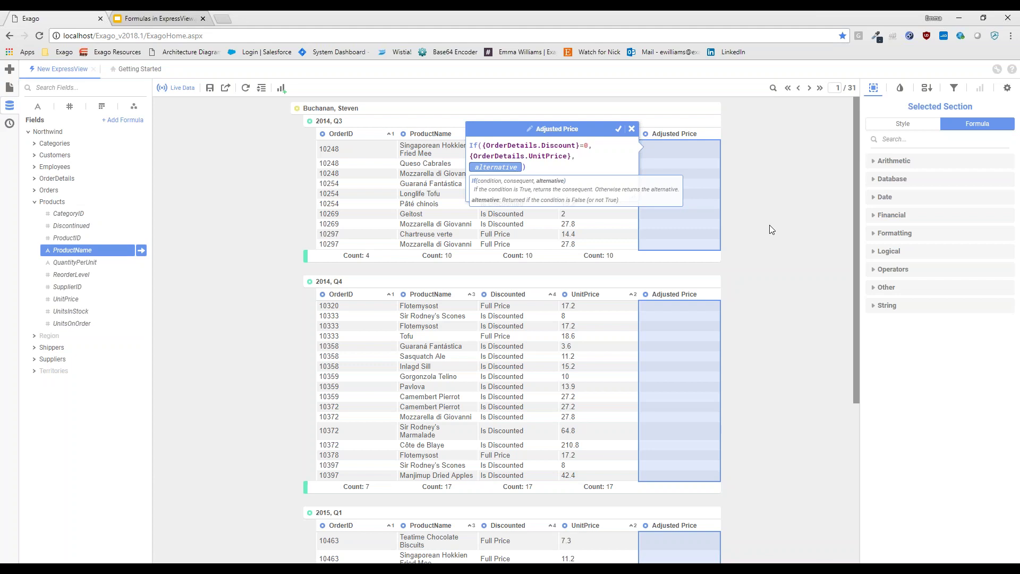
{"action": "type", "text": "unit"}
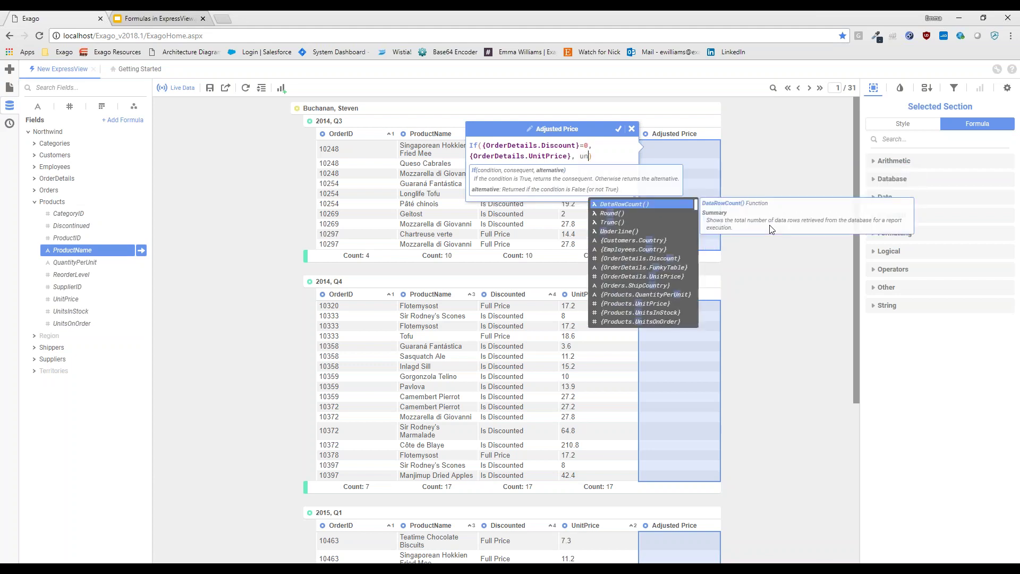
{"action": "key", "text": "Return"}
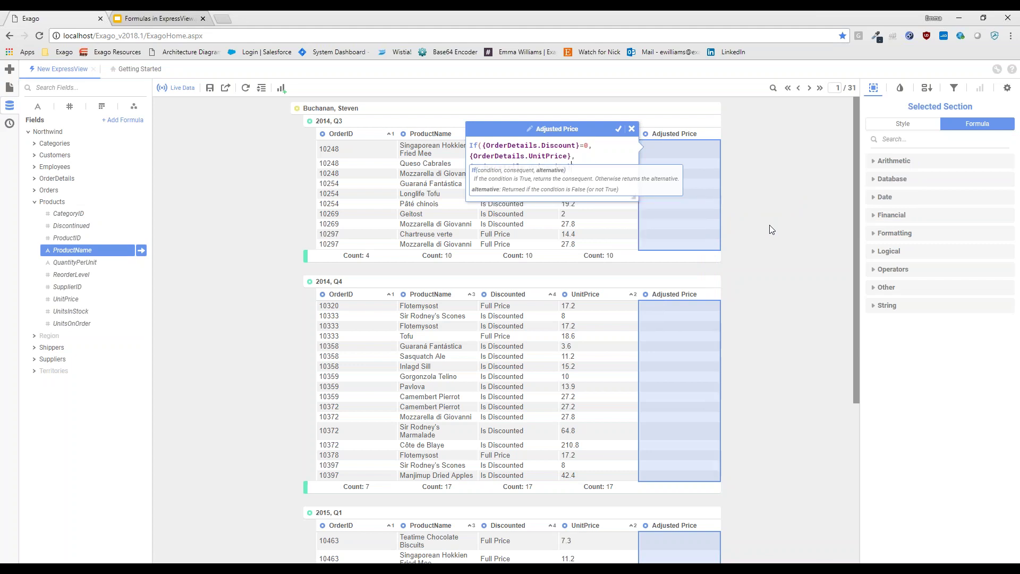
{"action": "type", "text": "*("}
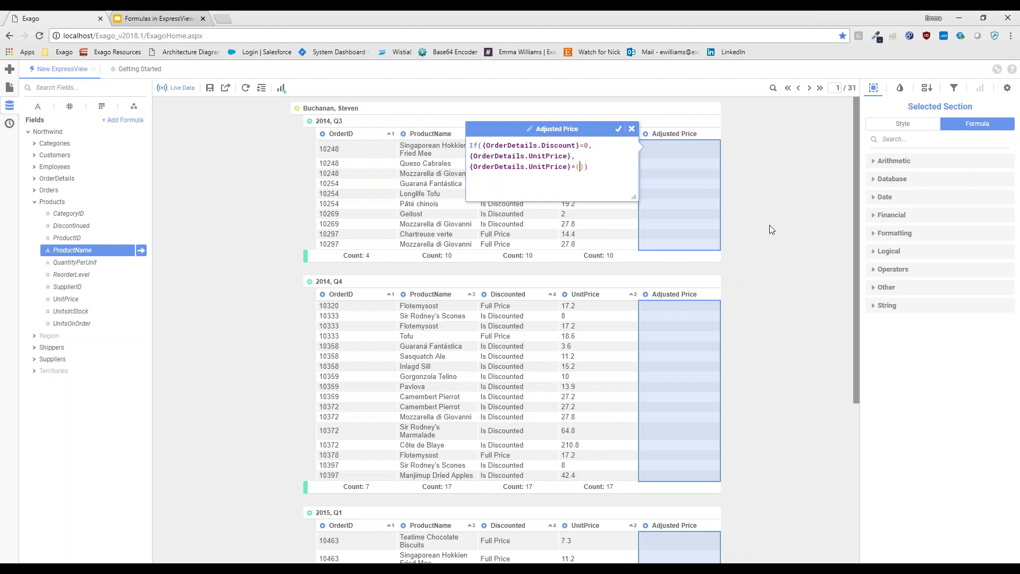
{"action": "type", "text": "1-"}
{"action": "type", "text": "discount"}
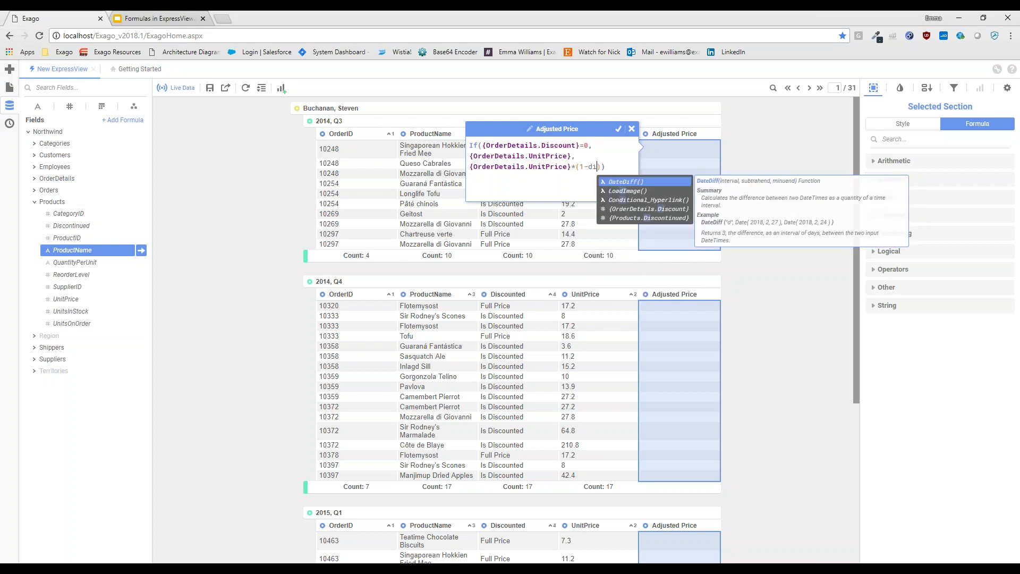
{"action": "key", "text": "Return"}
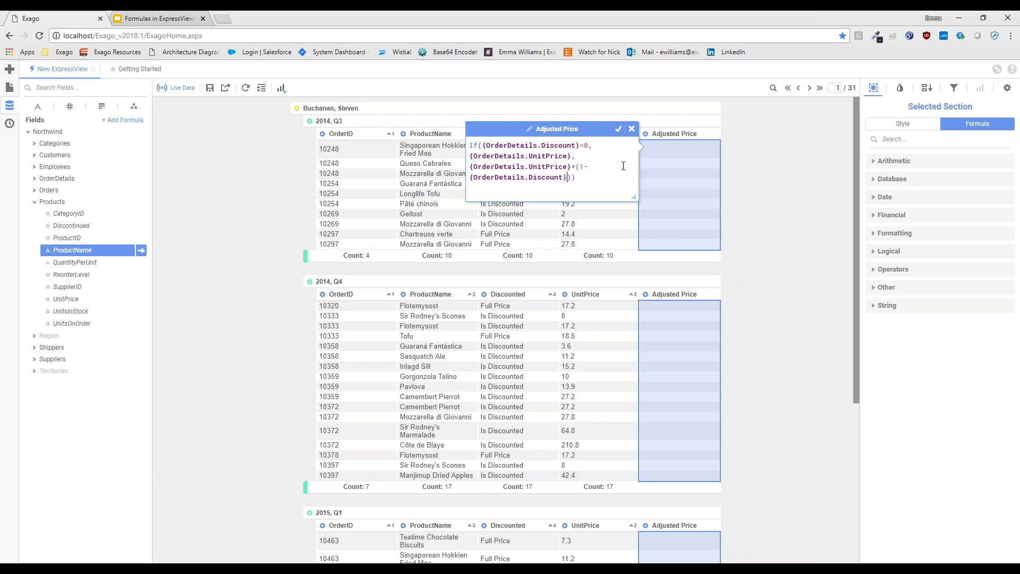
{"action": "left_click", "coordinate": [619, 128]}
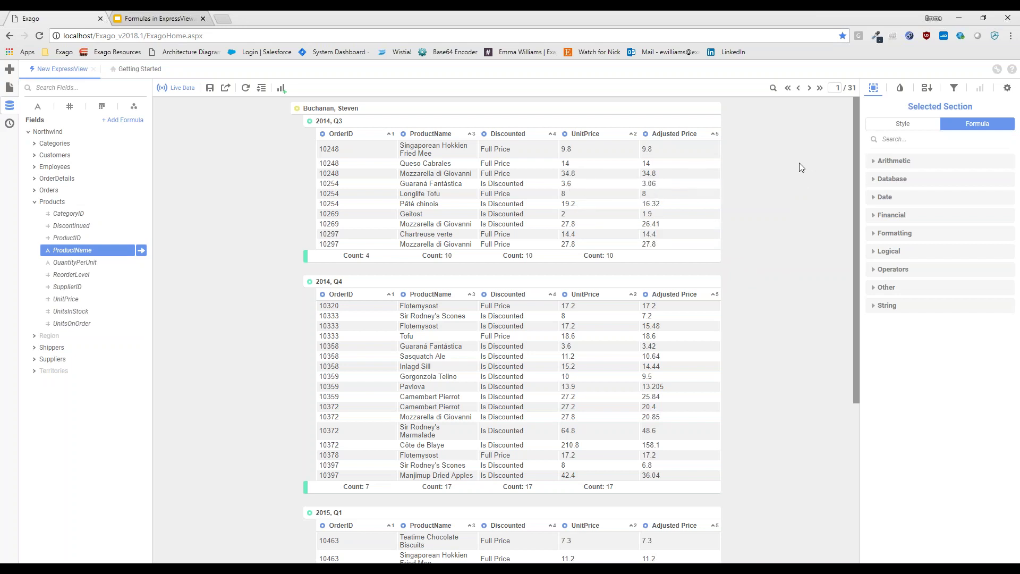
- Remove the UnitPrice column from the ExpressView
{"action": "mouse_move", "coordinate": [505, 150]}
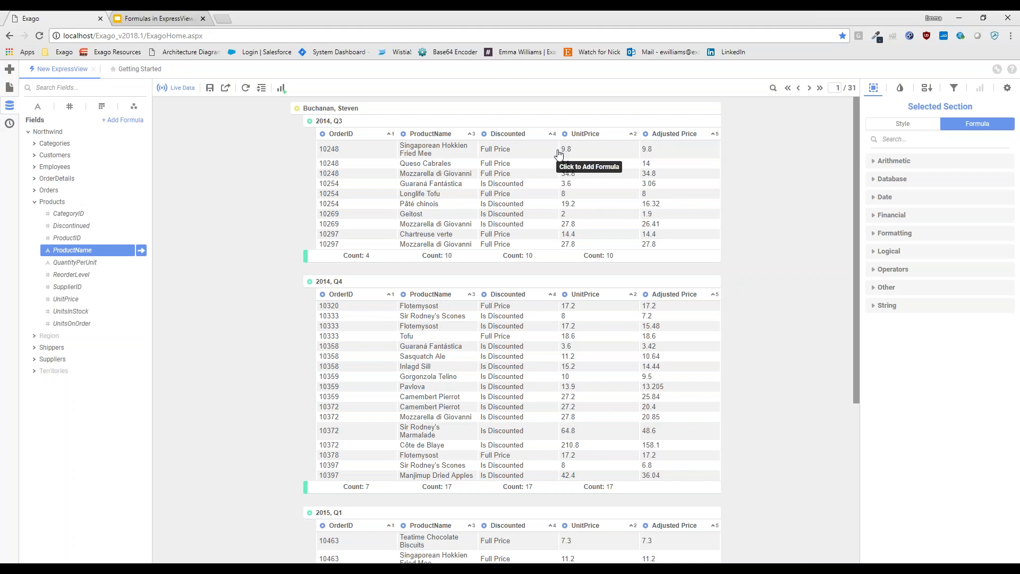
{"action": "left_click", "coordinate": [567, 135]}
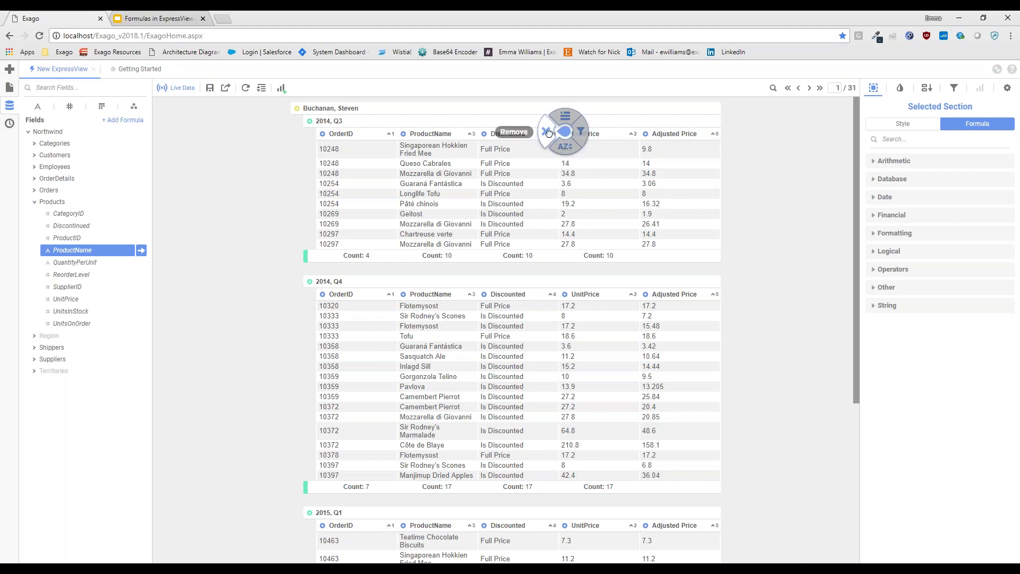
{"action": "left_click", "coordinate": [547, 133]}
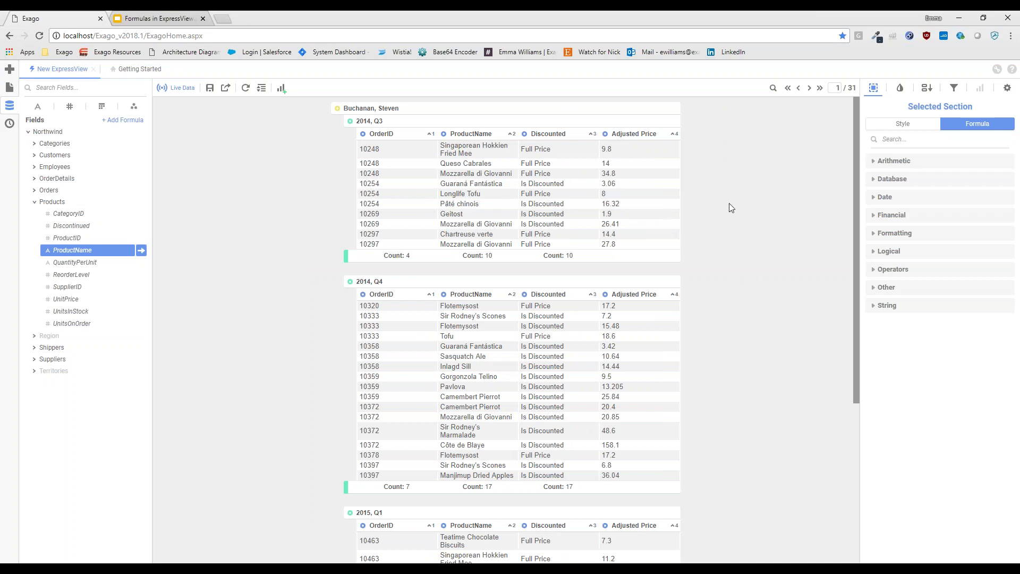
- Format the Adjusted Price values as Number with the currency symbol enabled
{"action": "left_click", "coordinate": [908, 125]}
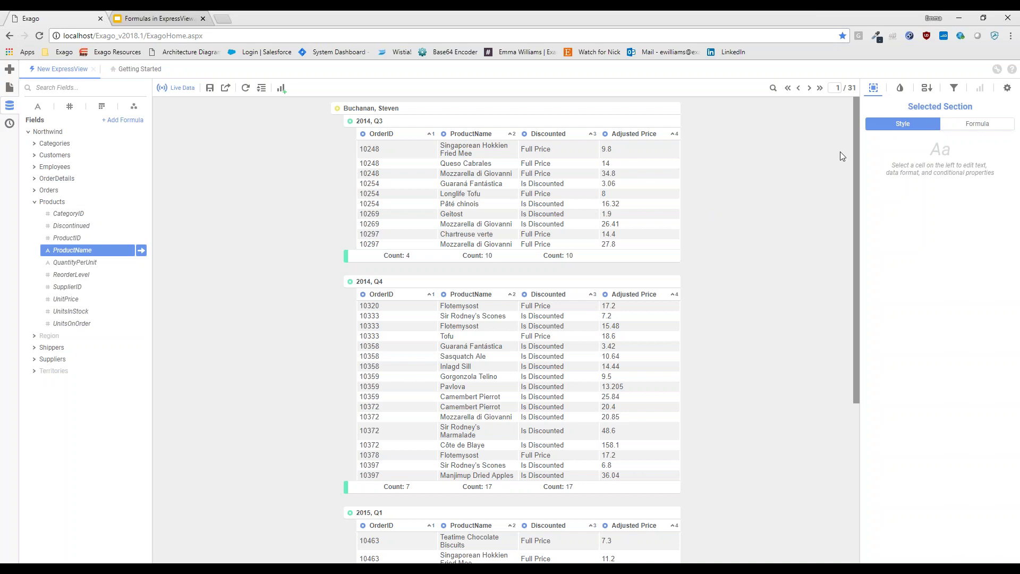
{"action": "left_click", "coordinate": [642, 210]}
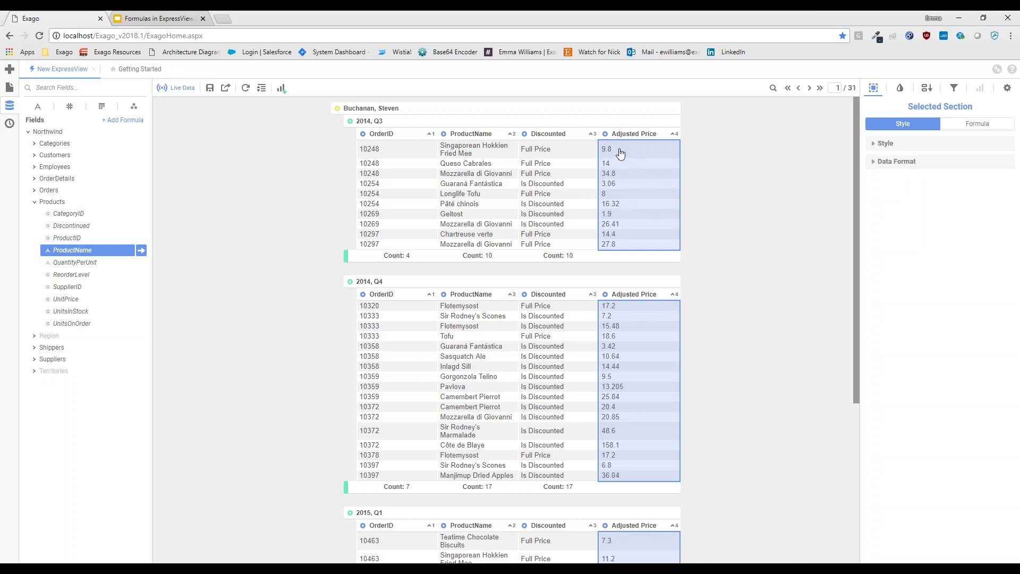
{"action": "left_click", "coordinate": [882, 163]}
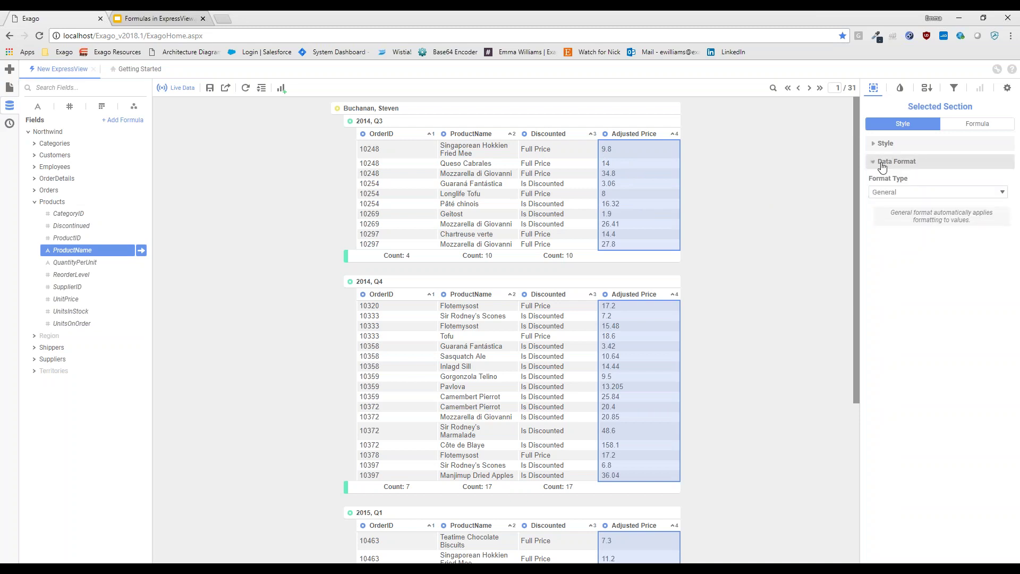
{"action": "left_click", "coordinate": [946, 194]}
{"action": "left_click", "coordinate": [919, 212]}
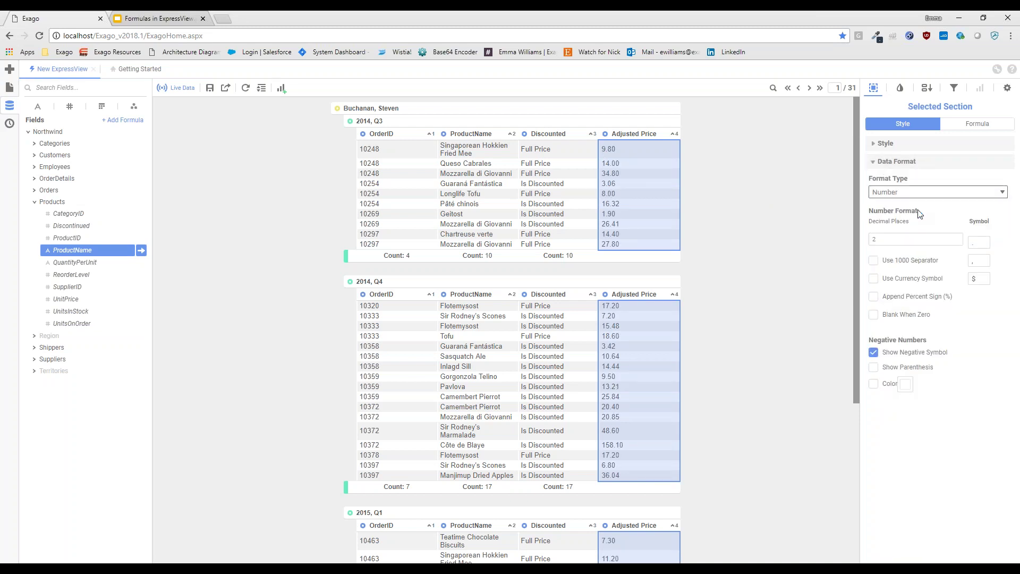
{"action": "left_click", "coordinate": [879, 280]}
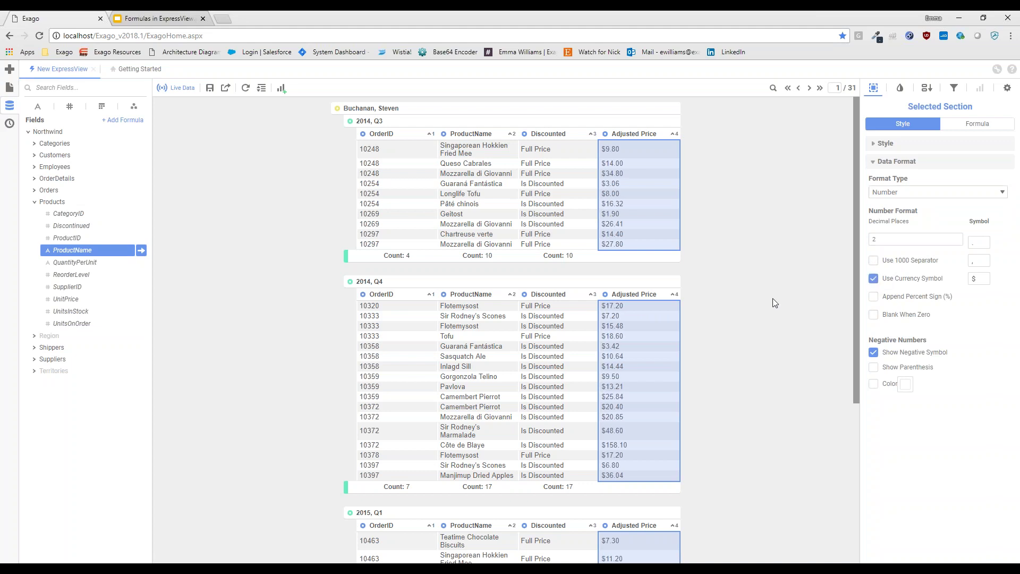
{"action": "left_click", "coordinate": [750, 259]}
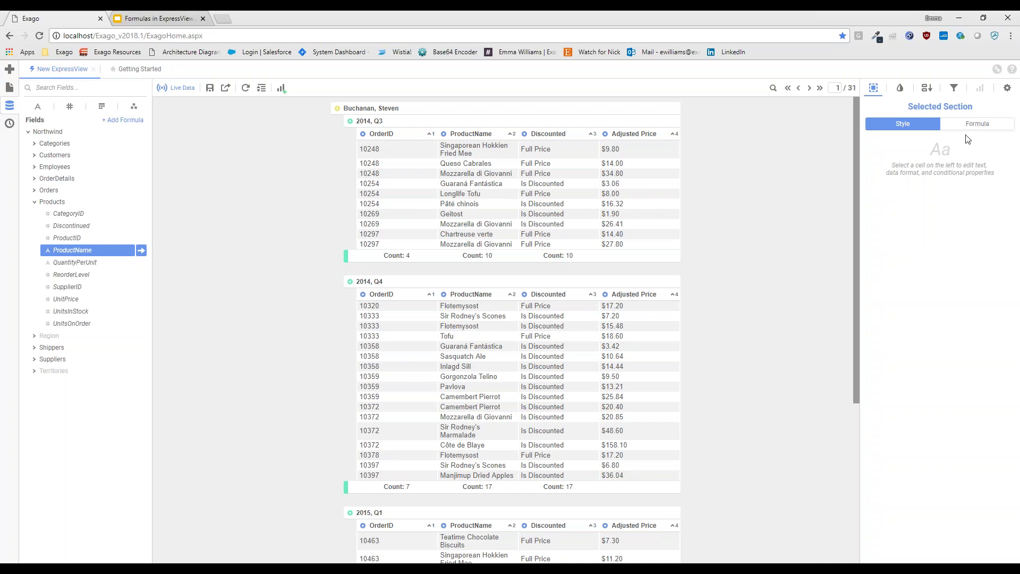
- Replace the ProductName column's formula with an empty Hyperlink function
{"action": "left_click", "coordinate": [978, 127]}
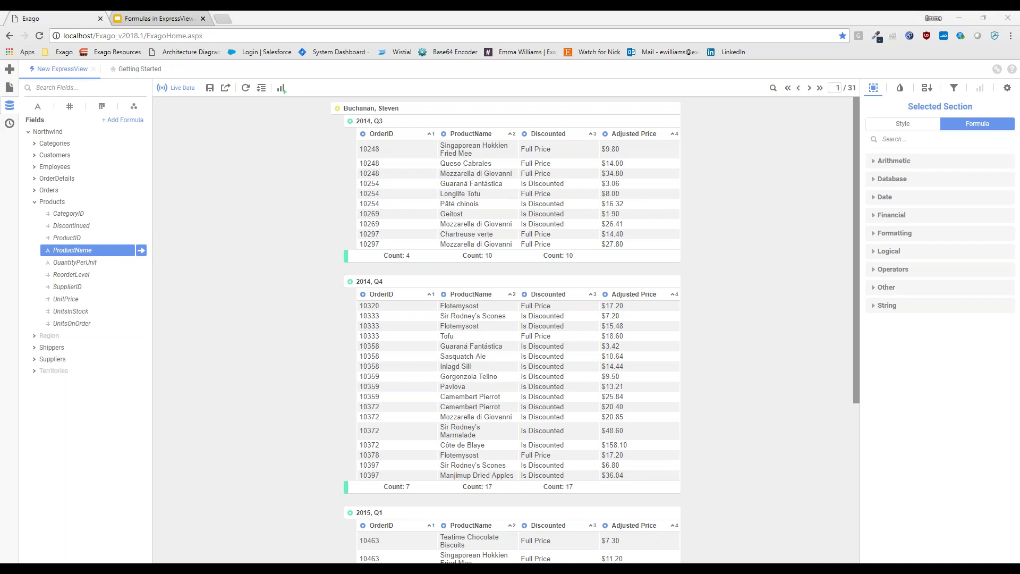
{"action": "left_click", "coordinate": [771, 299]}
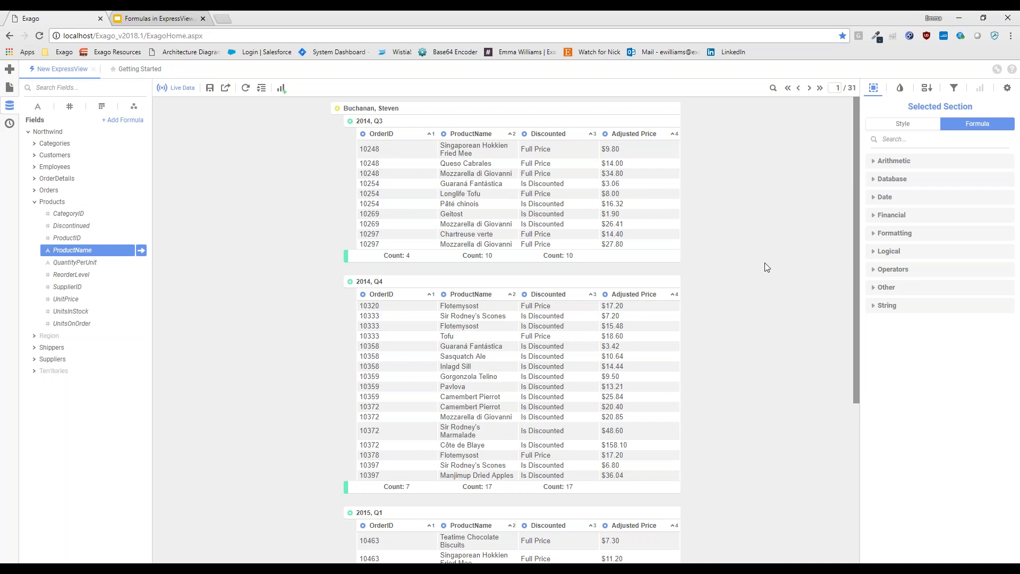
{"action": "left_click", "coordinate": [465, 192]}
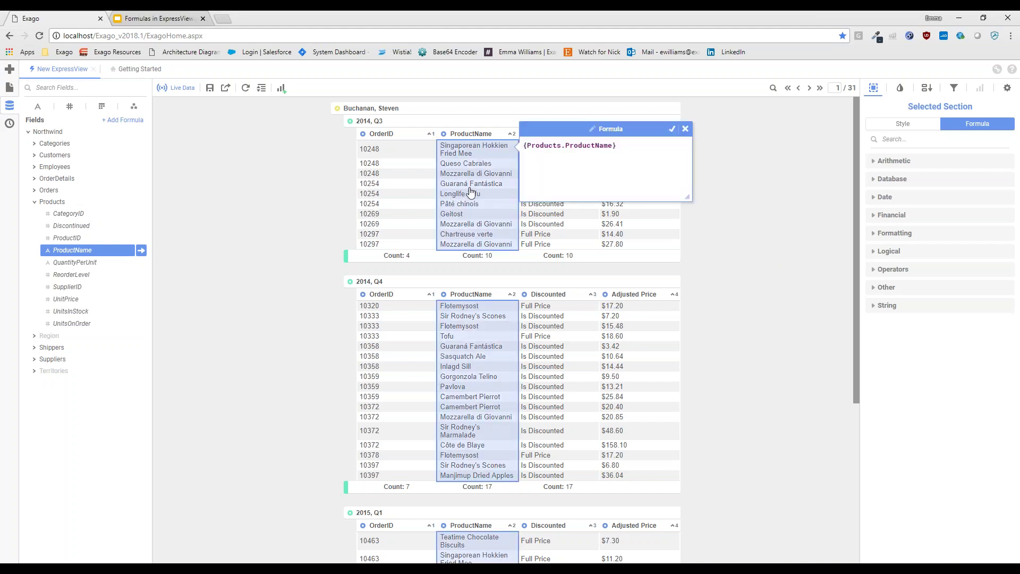
{"action": "left_click_drag", "start_coordinate": [628, 145], "coordinate": [524, 145]}
{"action": "key", "text": "BackSpace"}
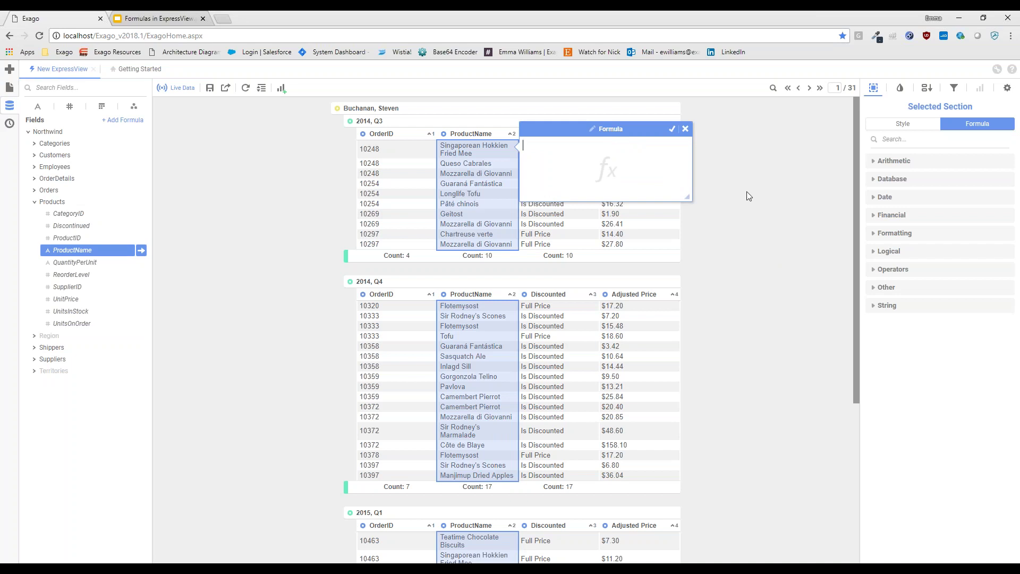
{"action": "type", "text": "hyper"}
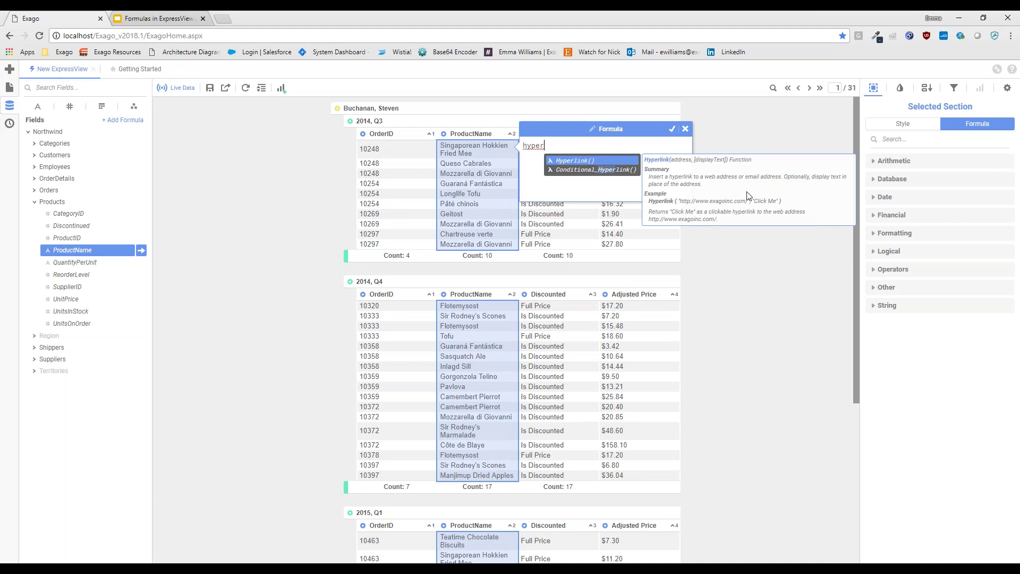
{"action": "key", "text": "Return"}
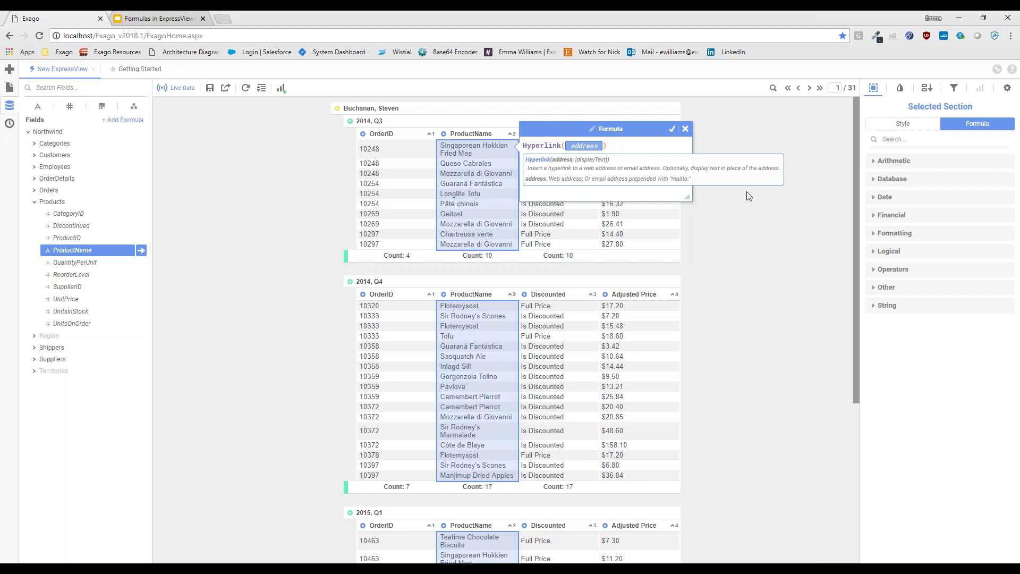
{"action": "type", "text": "'"}
{"action": "key", "text": "ctrl+v"}
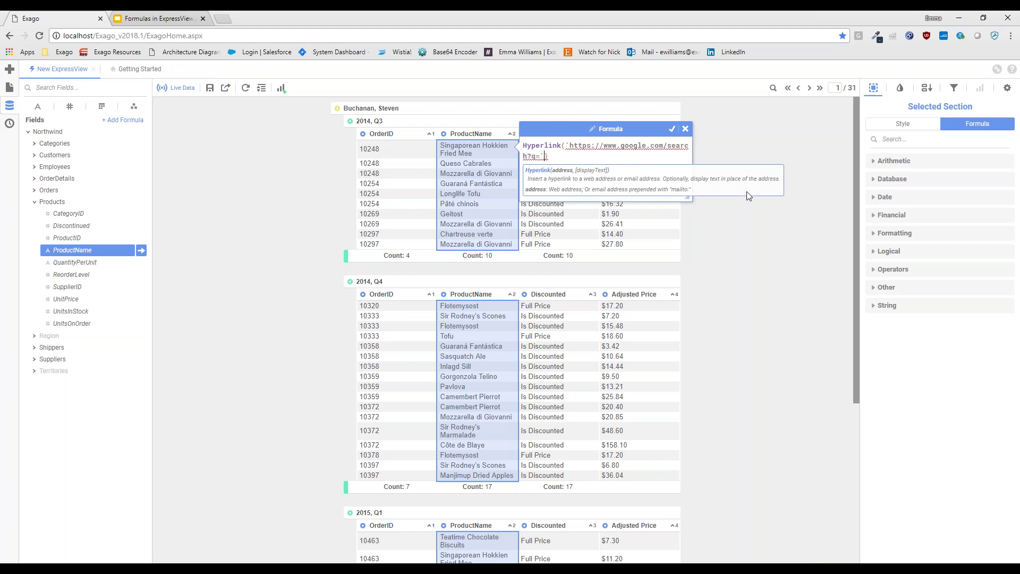
{"action": "type", "text": "'"}
{"action": "type", "text": "&"}
{"action": "type", "text": "pr"}
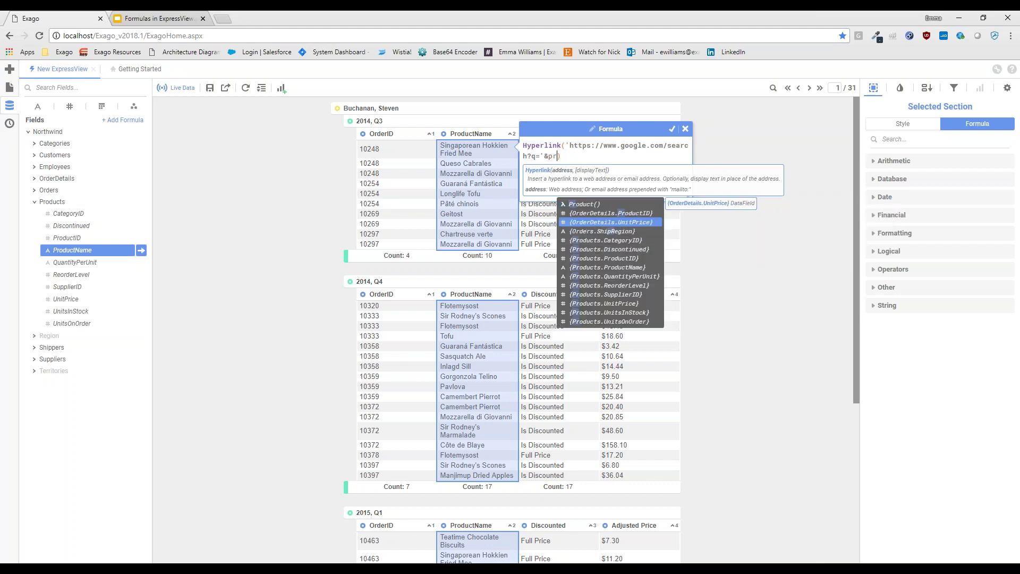
{"action": "type", "text": "oductname"}
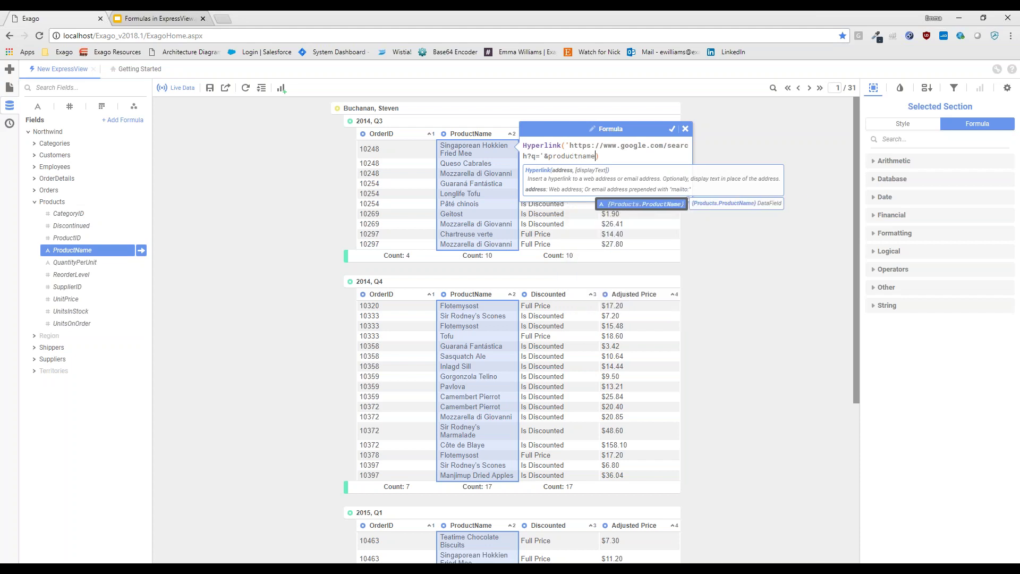
{"action": "key", "text": "Return"}
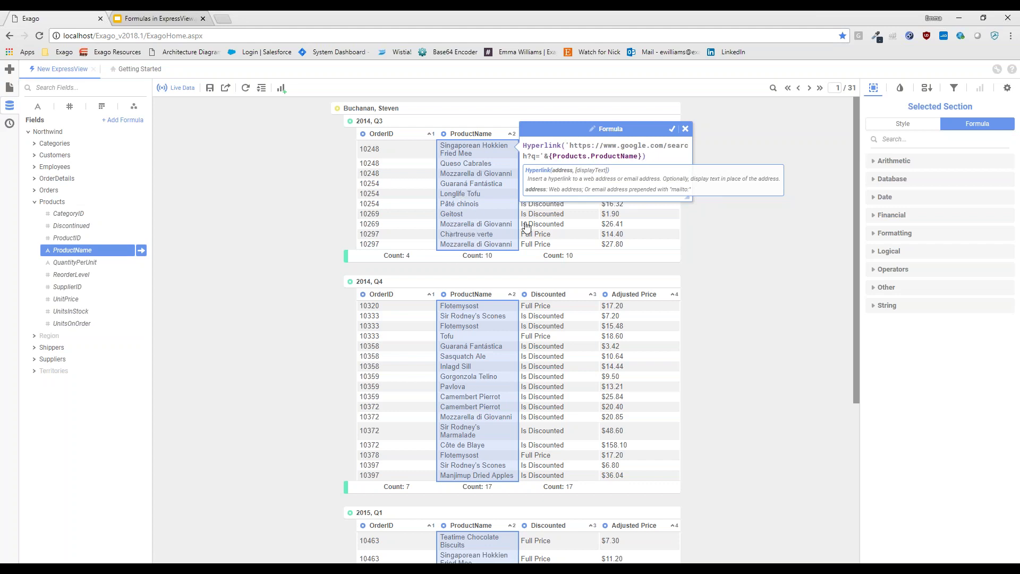
{"action": "left_click", "coordinate": [672, 131]}
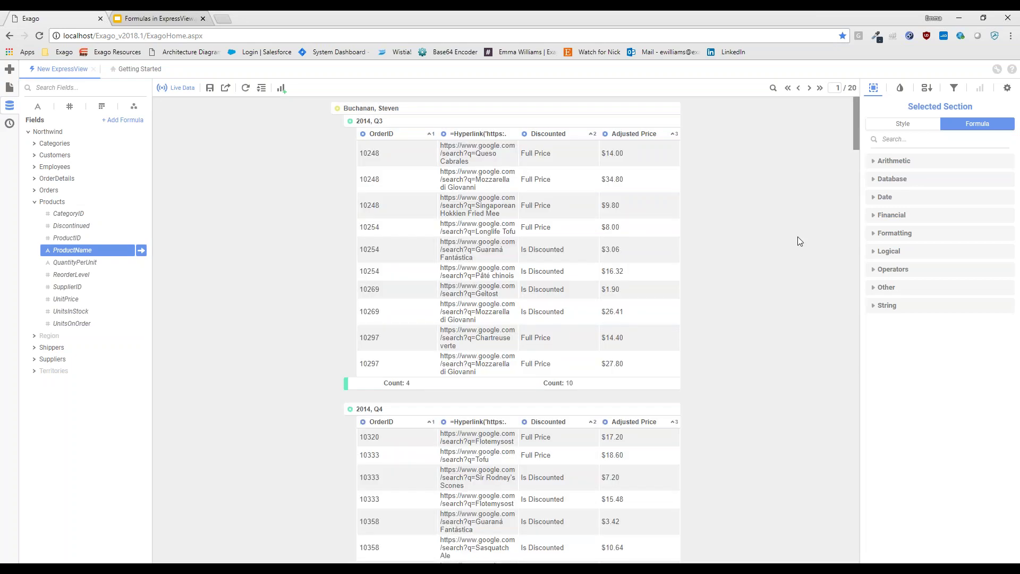
- Test the search link for Singaporean Hokkien Fried Mee in the first group and return to the ExpressView
{"action": "left_click", "coordinate": [874, 88]}
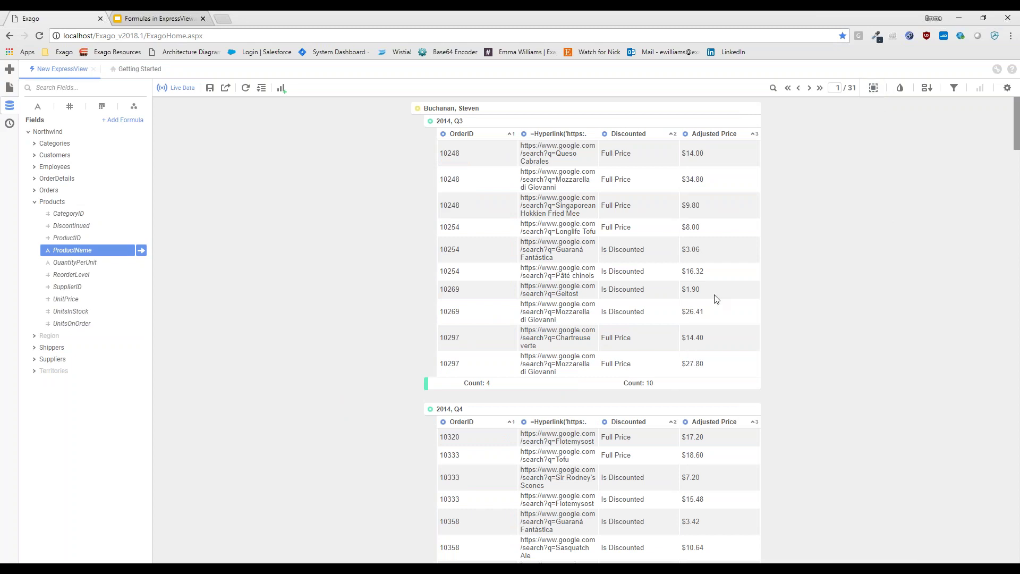
{"action": "left_click", "coordinate": [542, 205]}
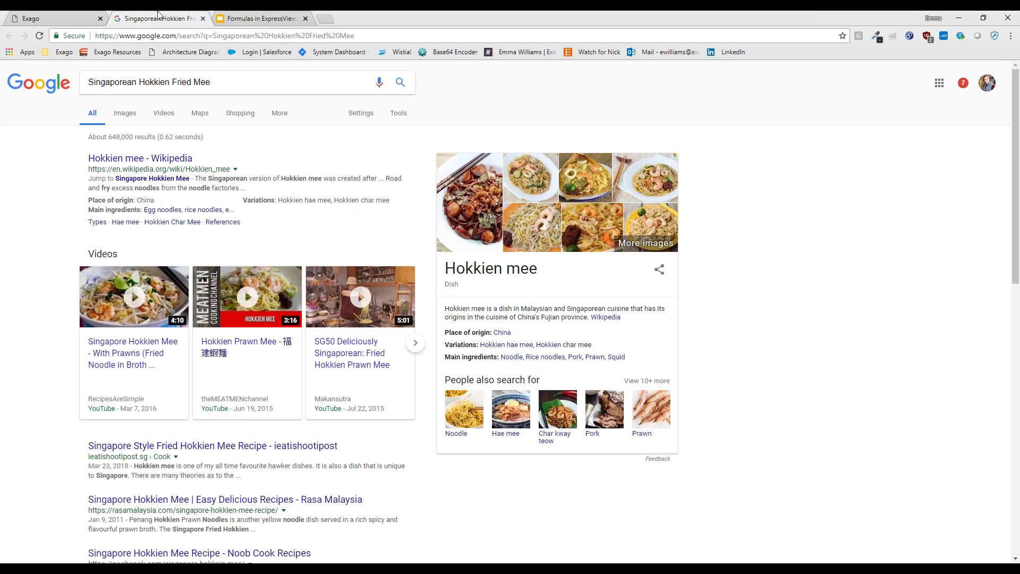
{"action": "left_click", "coordinate": [62, 20]}
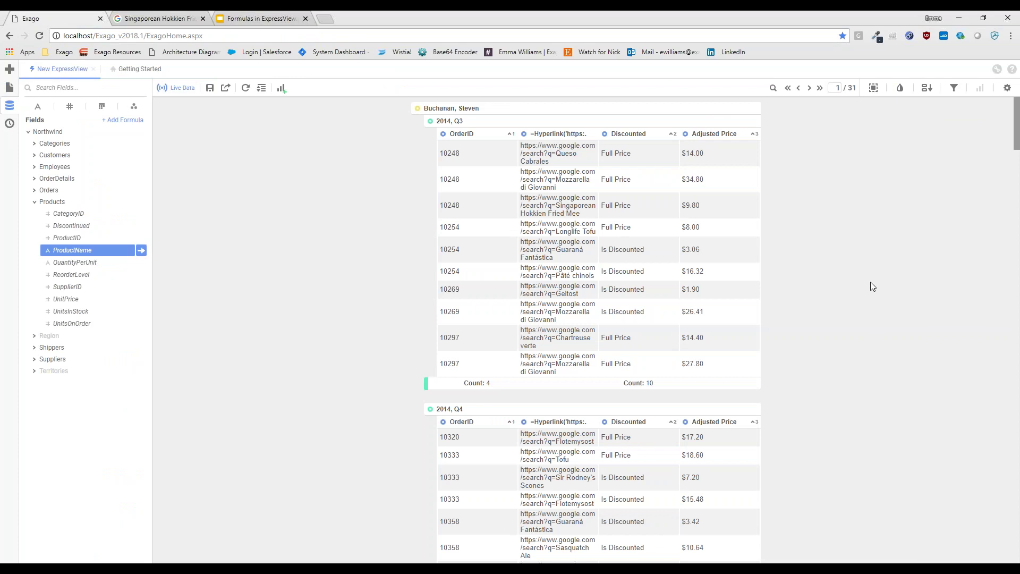
- Rename the header of the hyperlink formula column as Product Search
{"action": "left_click", "coordinate": [875, 89]}
{"action": "left_click", "coordinate": [902, 124]}
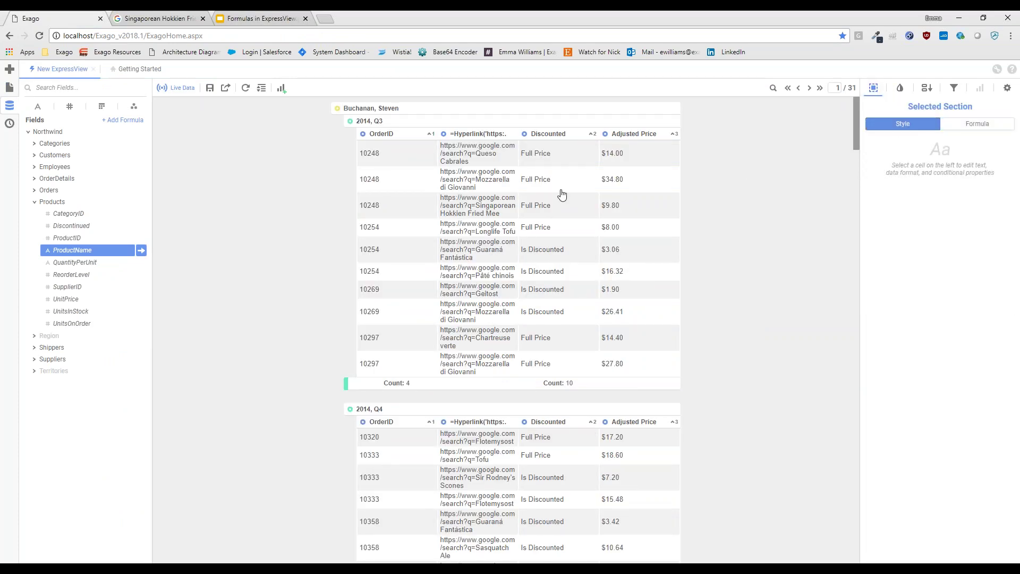
{"action": "left_click", "coordinate": [486, 136]}
{"action": "left_click", "coordinate": [499, 134]}
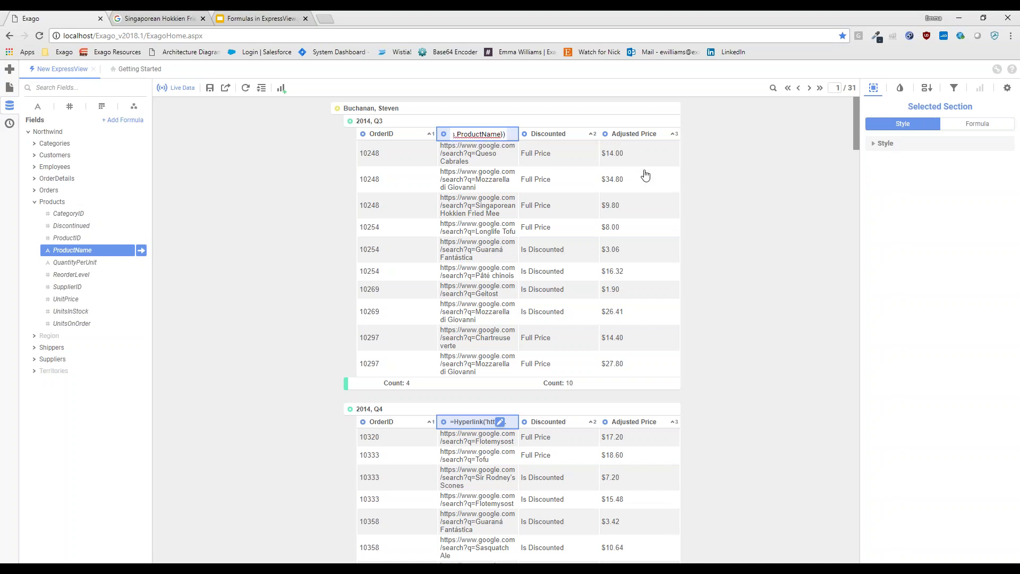
{"action": "key", "text": "ctrl+a"}
{"action": "type", "text": "Product Search"}
{"action": "key", "text": "Return"}
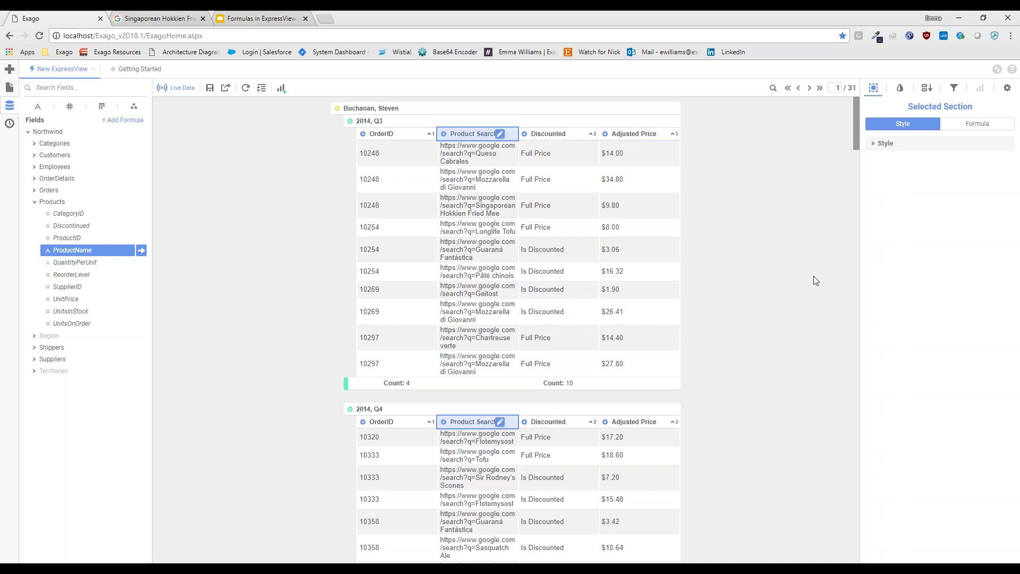
{"action": "left_click", "coordinate": [787, 251]}
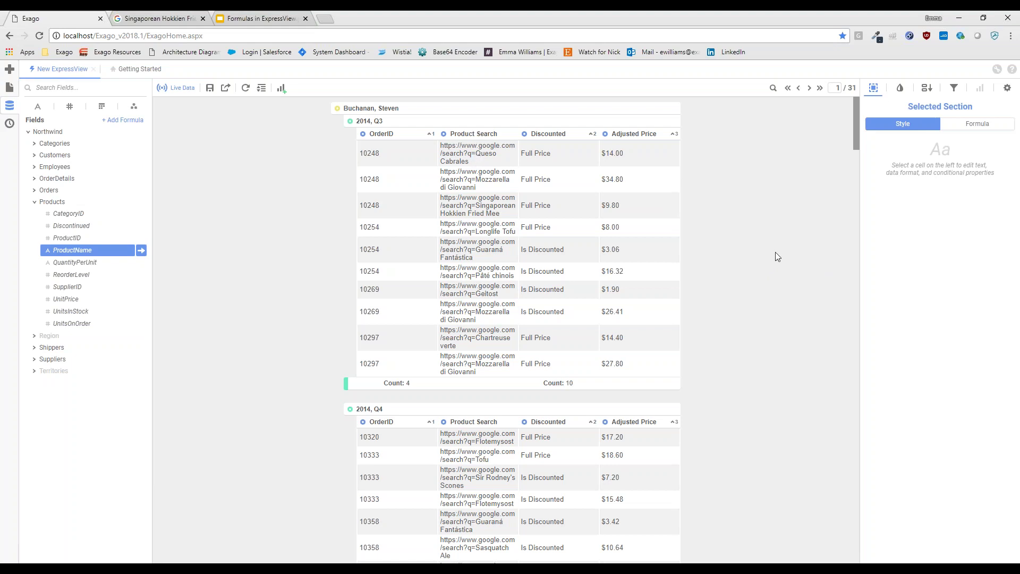
- Add {Products.ProductName} as the display text of the Product Search column's Hyperlink formula and apply it
{"action": "left_click", "coordinate": [969, 126]}
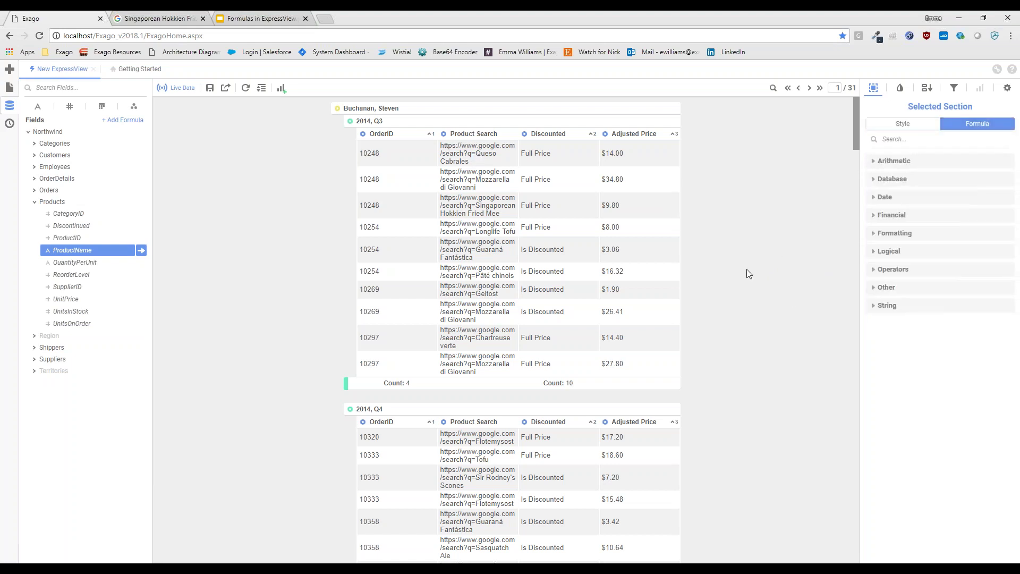
{"action": "left_click", "coordinate": [439, 257]}
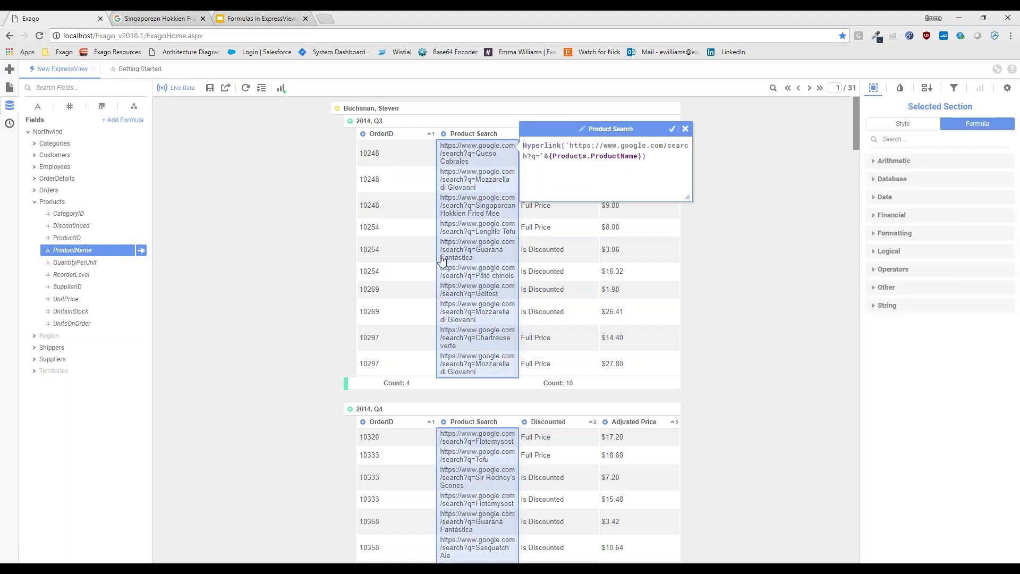
{"action": "left_click", "coordinate": [643, 153]}
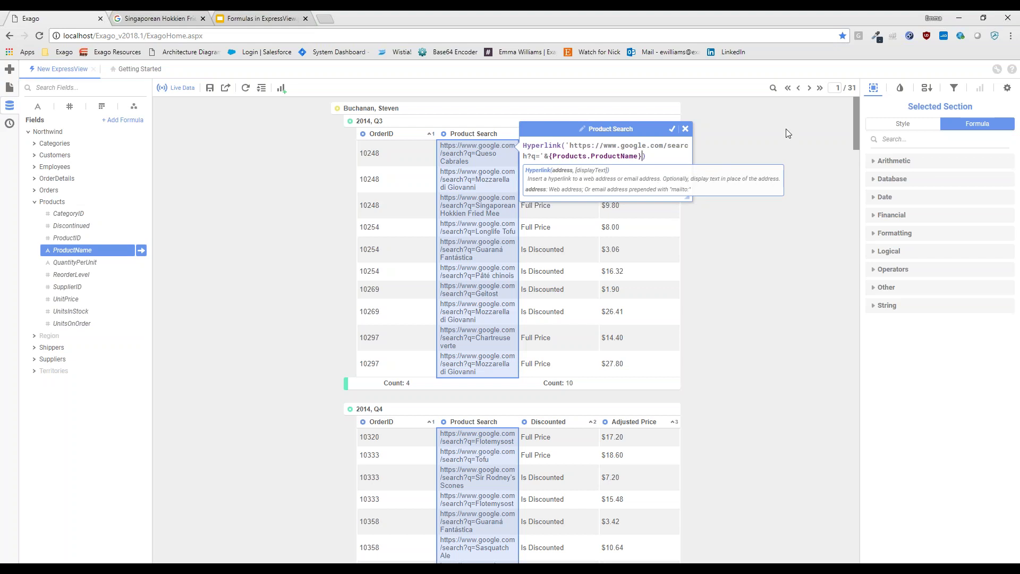
{"action": "type", "text": ","}
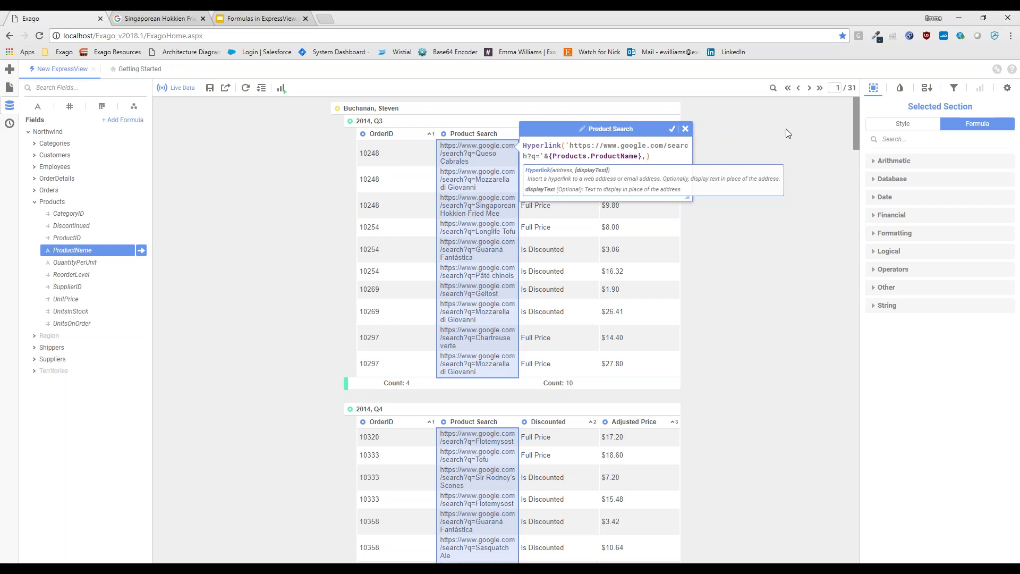
{"action": "type", "text": "pro"}
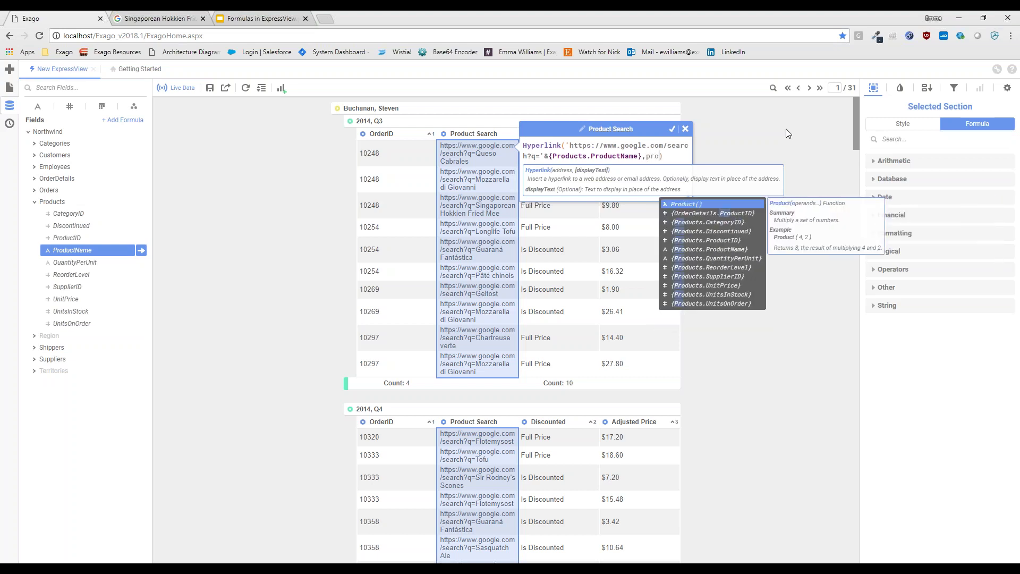
{"action": "key", "text": "Down"}
{"action": "key", "text": "Down"}
{"action": "key", "text": "Down"}
{"action": "key", "text": "Down"}
{"action": "key", "text": "Down"}
{"action": "key", "text": "Return"}
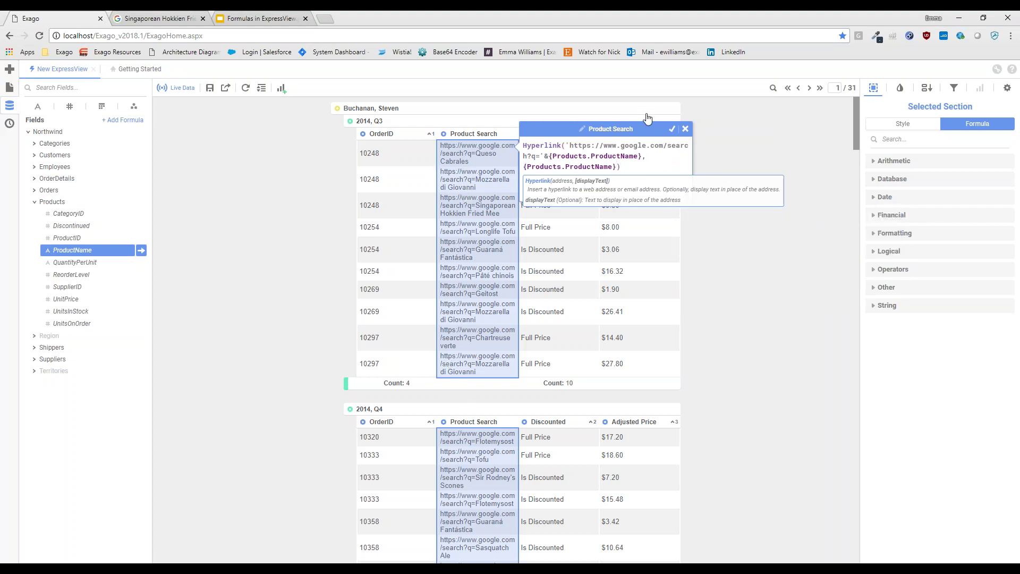
{"action": "left_click", "coordinate": [672, 129]}
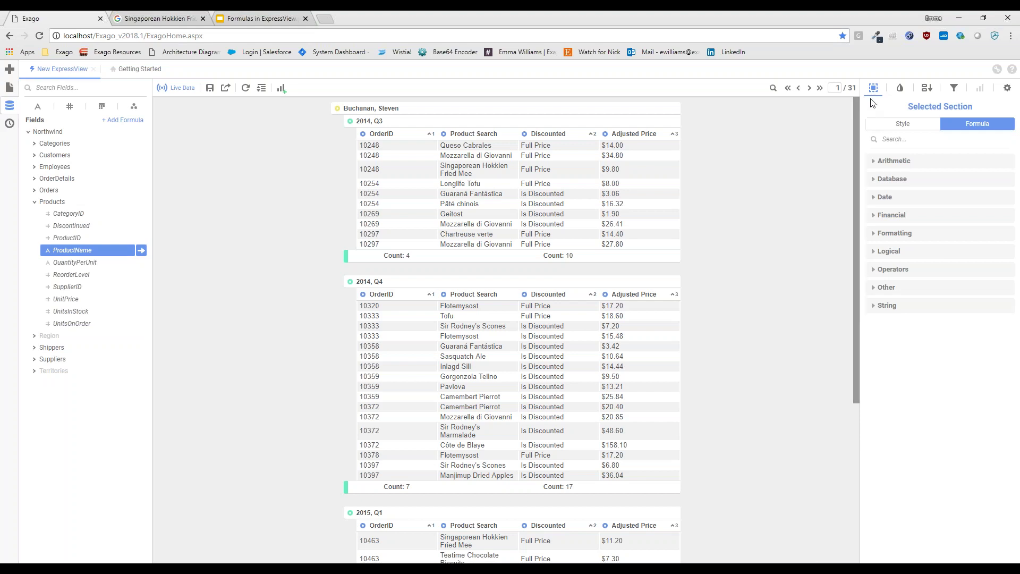
- Test the Chartreuse verte link in the Product Search column and return to the ExpressView
{"action": "left_click", "coordinate": [873, 88]}
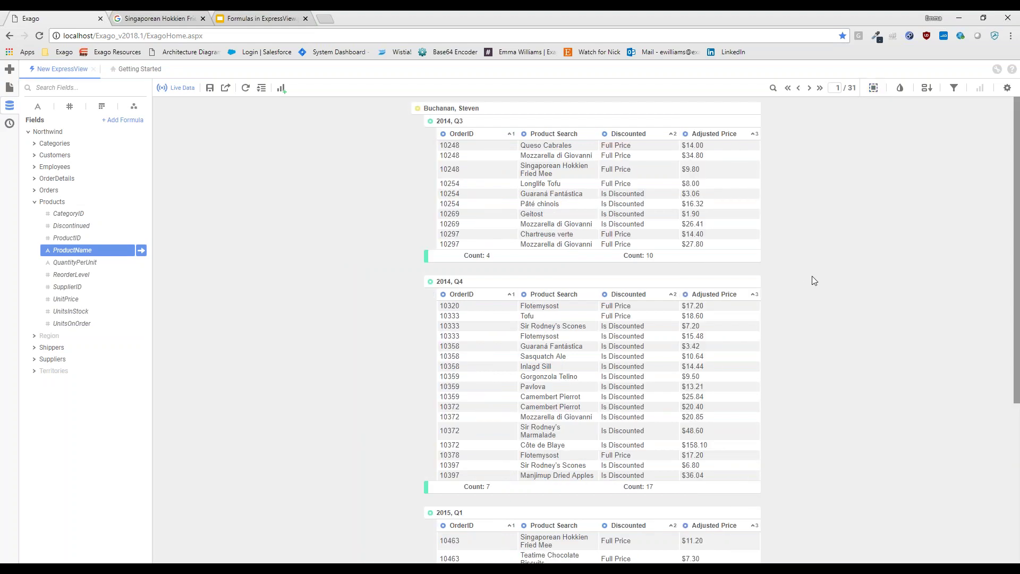
{"action": "left_click", "coordinate": [550, 234]}
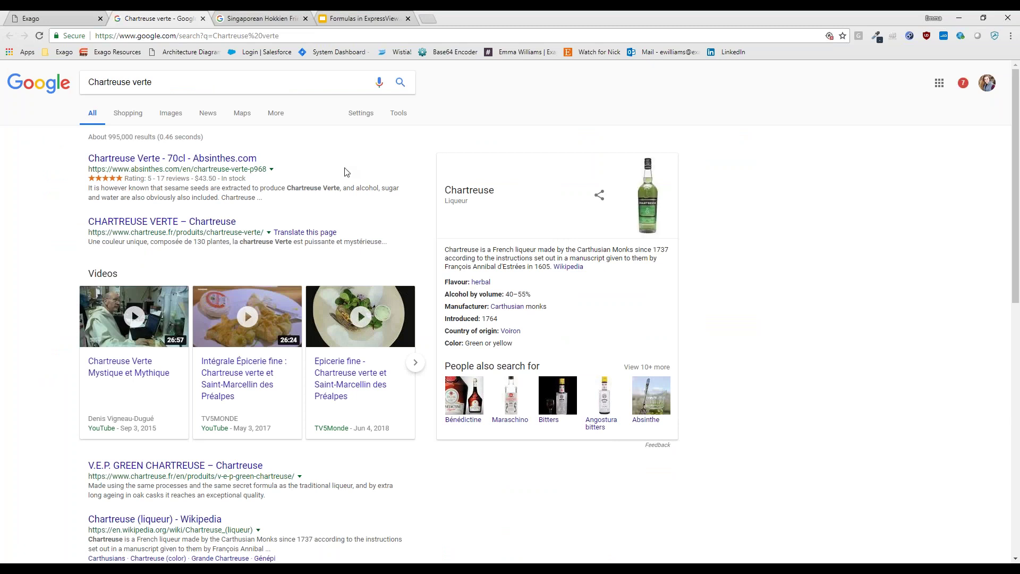
{"action": "left_click", "coordinate": [16, 15]}
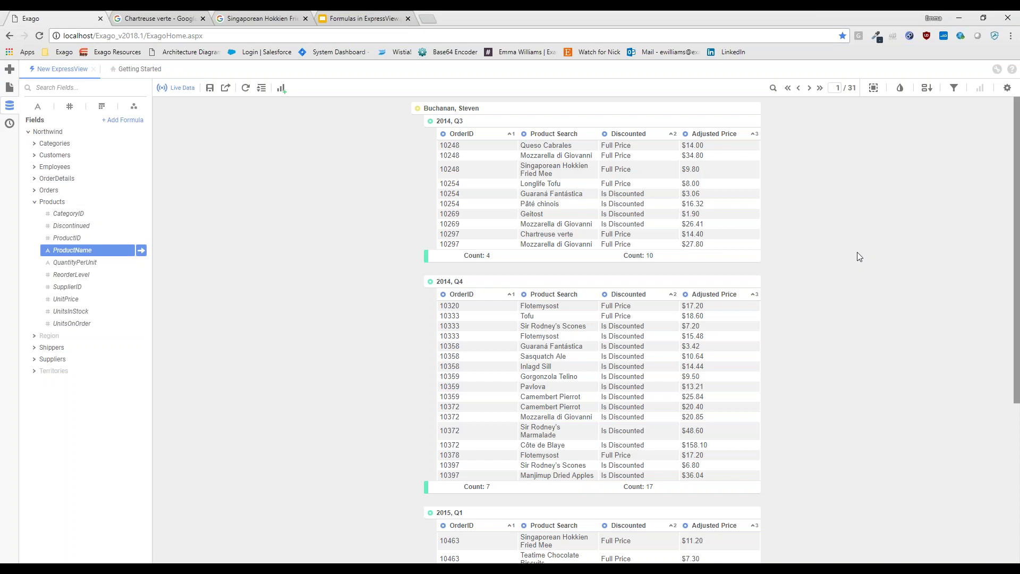
- Switch to the Formulas in ExpressView presentation in Google Slides and present slide 6 in full screen
{"action": "left_click", "coordinate": [373, 17]}
{"action": "left_click", "coordinate": [64, 477]}
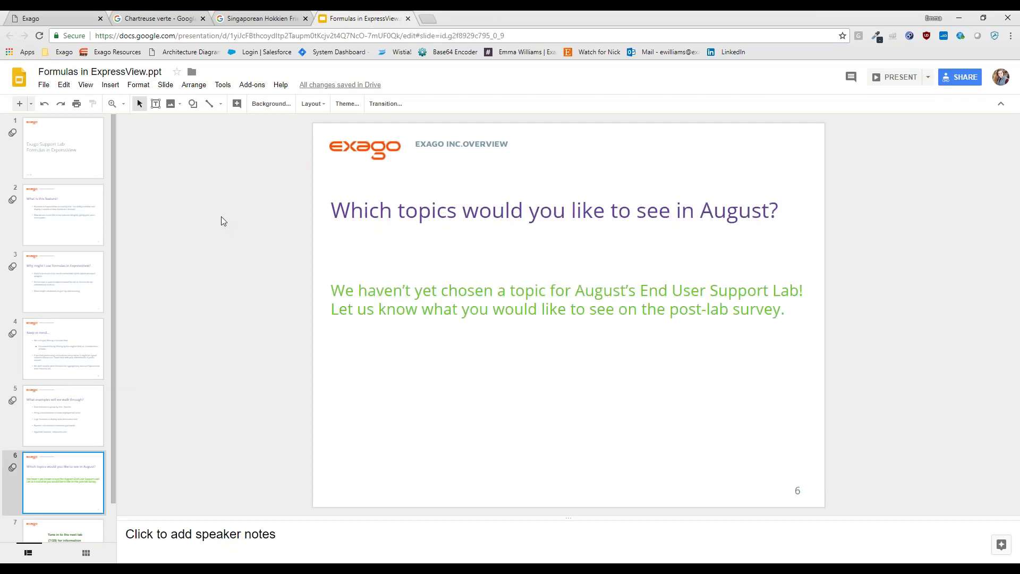
{"action": "left_click", "coordinate": [86, 85]}
{"action": "left_click", "coordinate": [102, 103]}
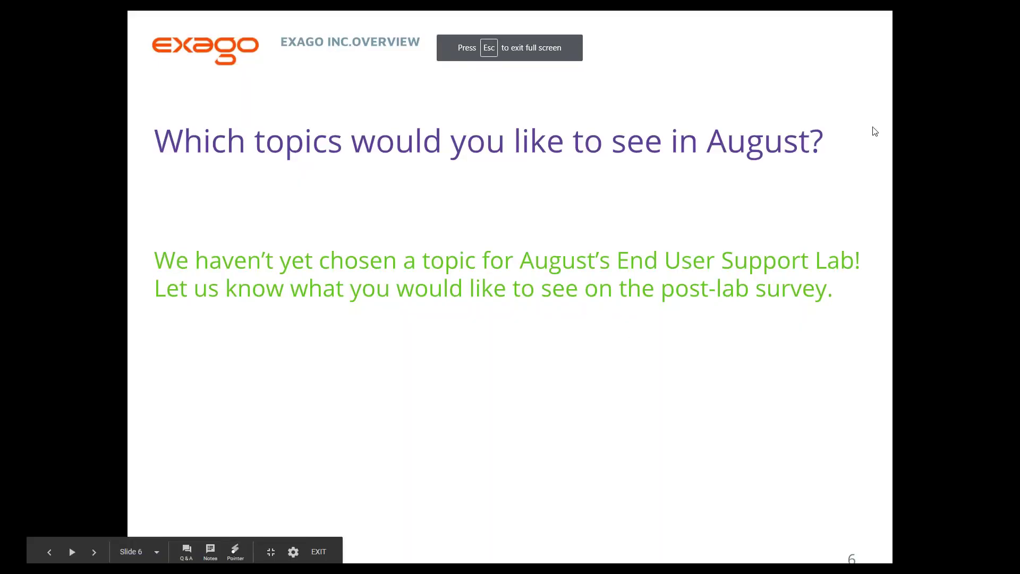